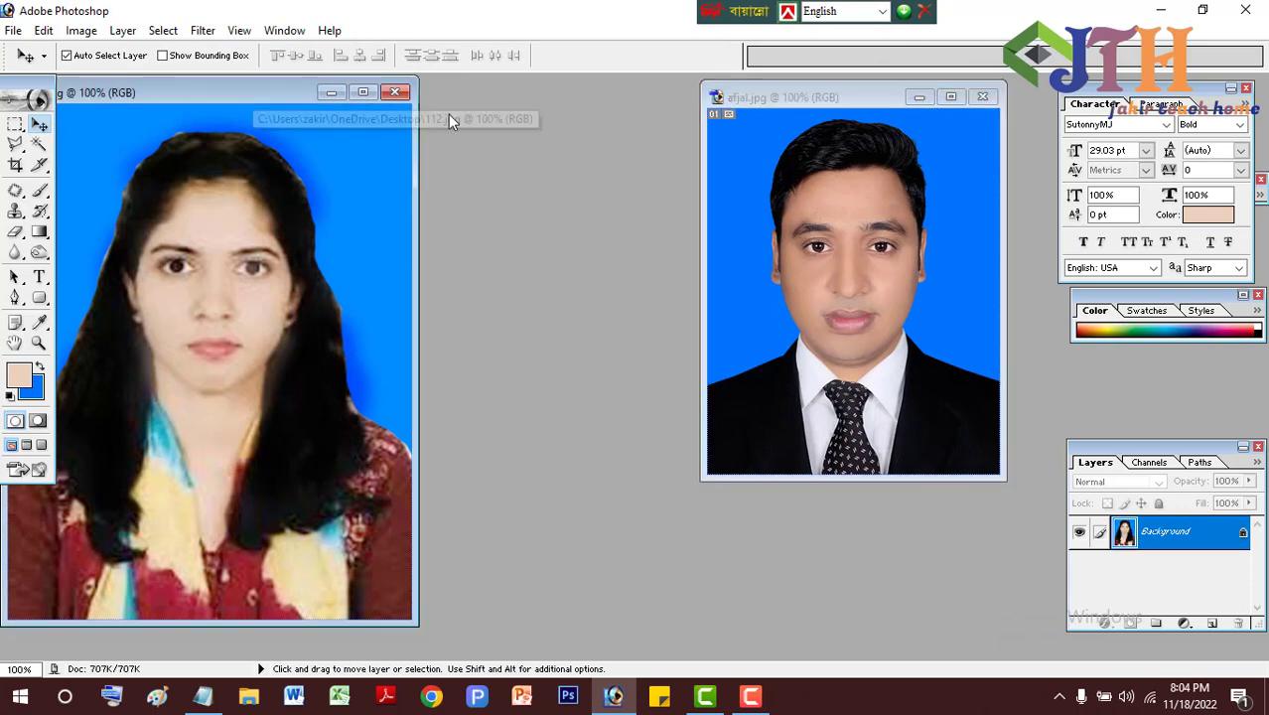
Step: Crop the woman's photo 112.jpg to 1.45 × 1.85 in at 300 pixels/inch, keeping nearly the whole picture
click(364, 92)
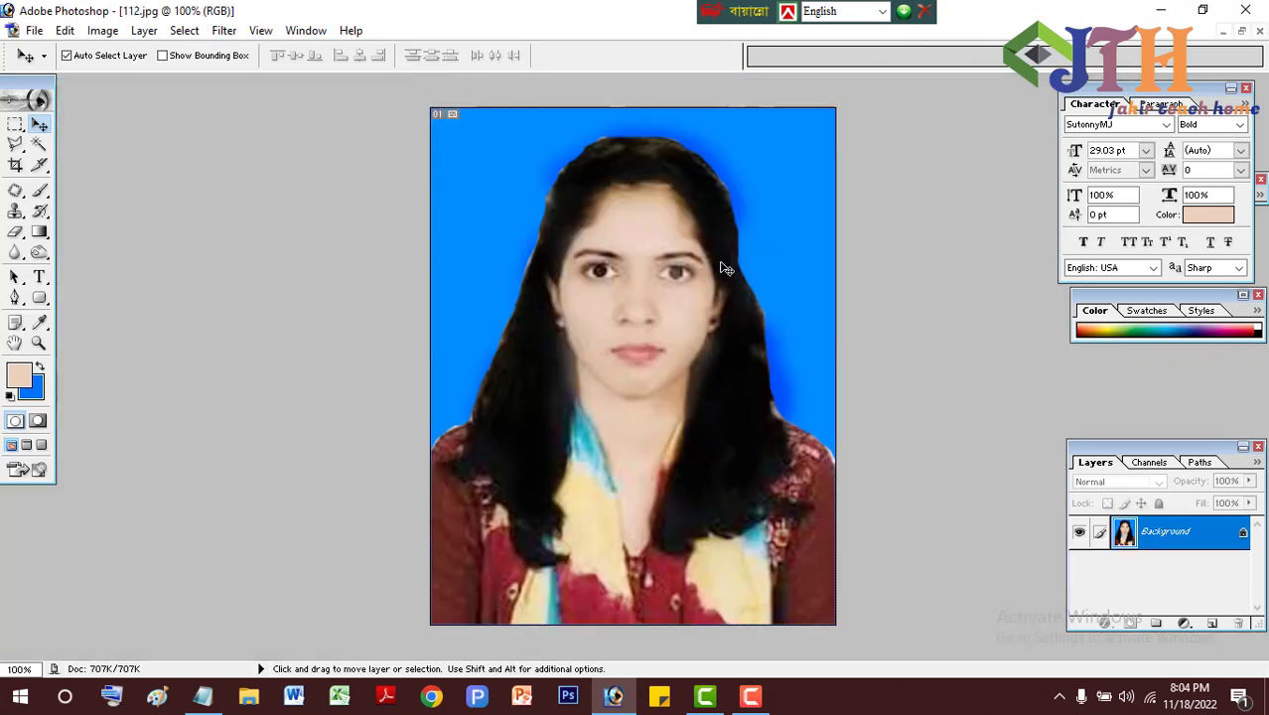
scroll(727, 279, up, 3)
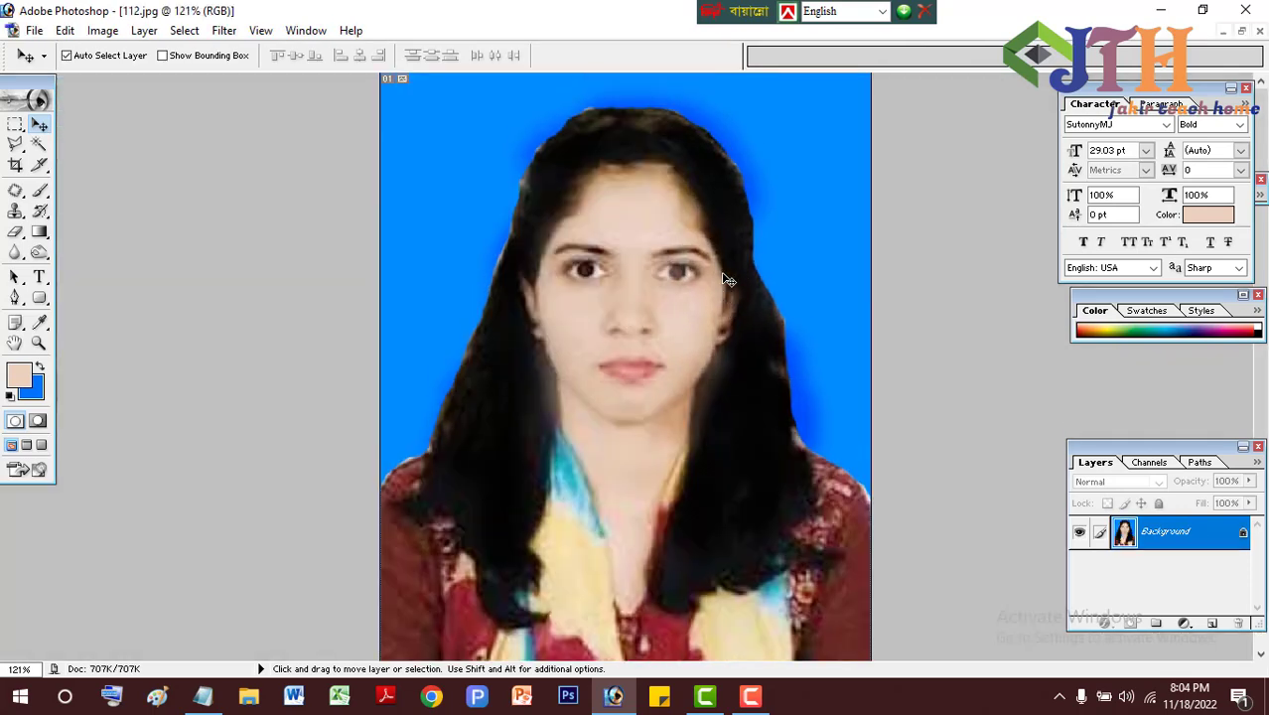
scroll(681, 304, up, 1)
scroll(681, 303, down, 3)
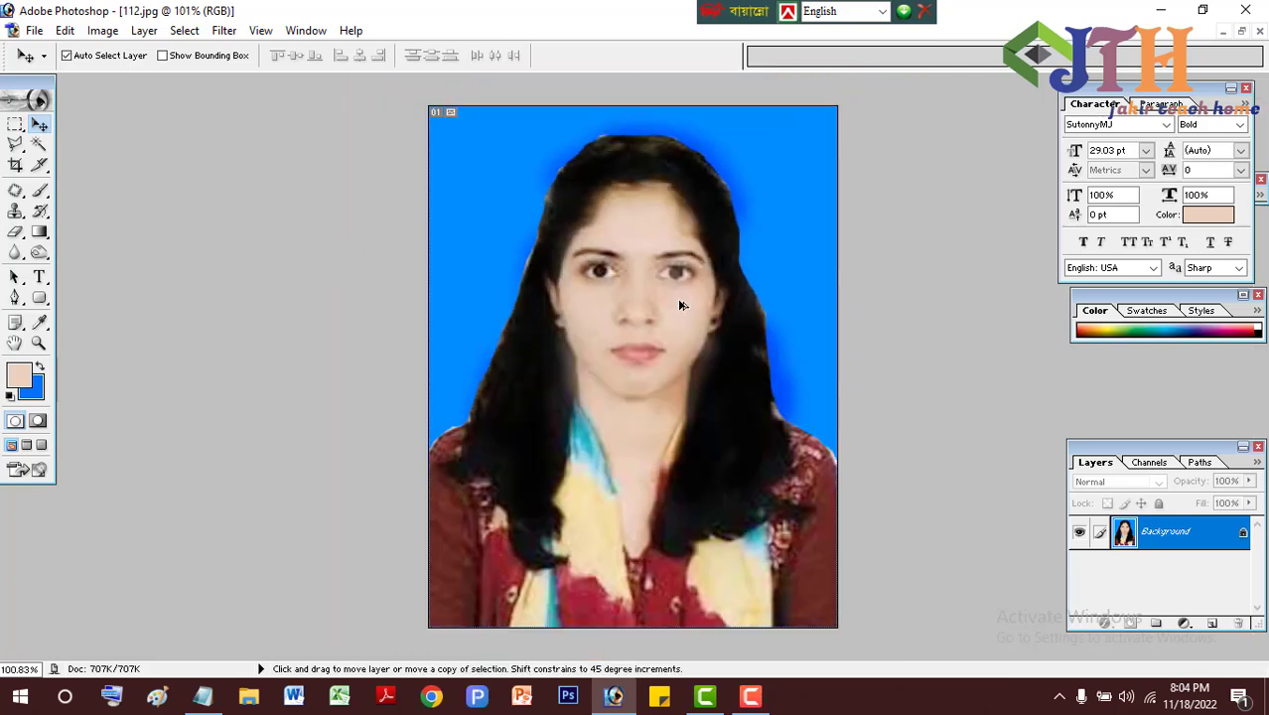
click(17, 166)
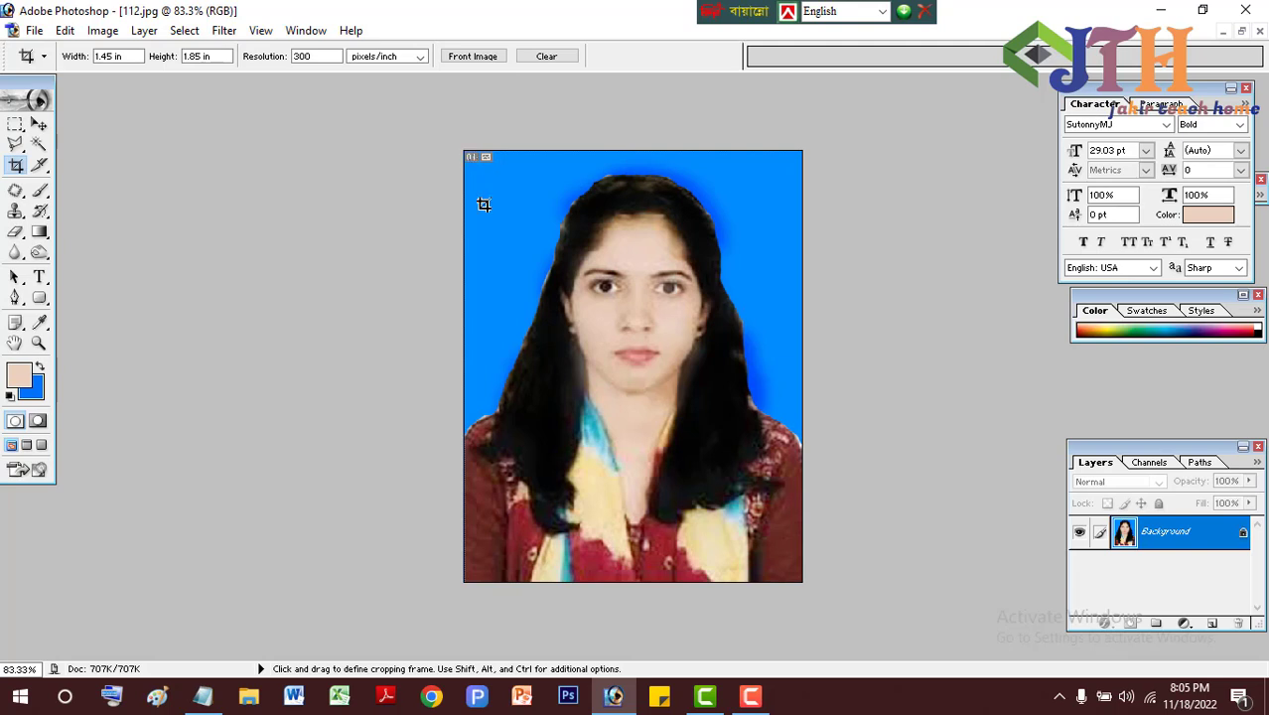
drag(823, 600, 880, 604)
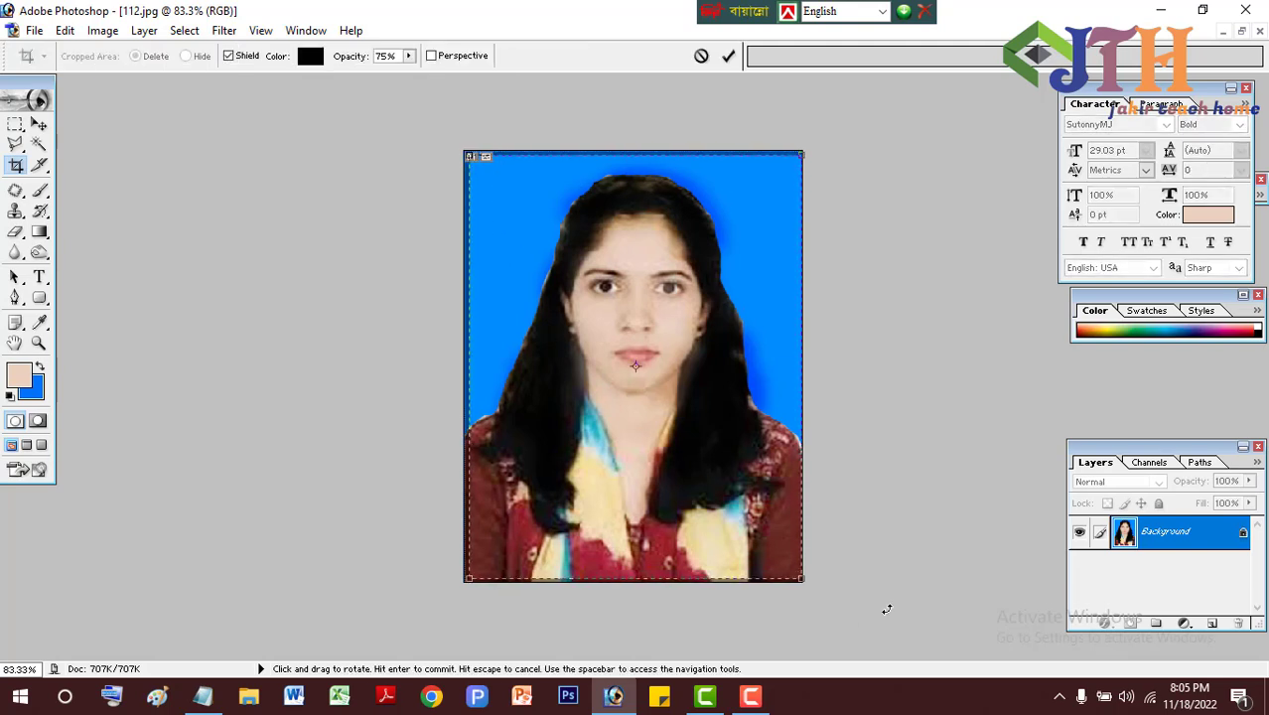
key(Return)
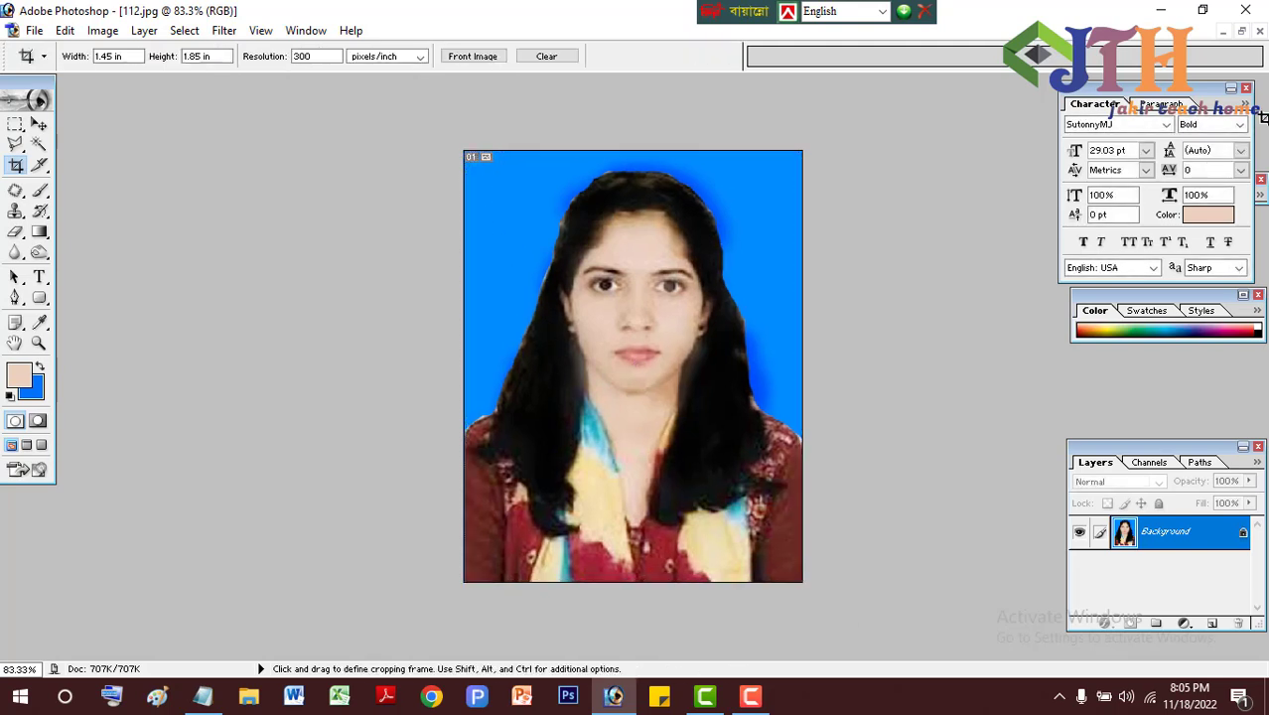
click(1241, 33)
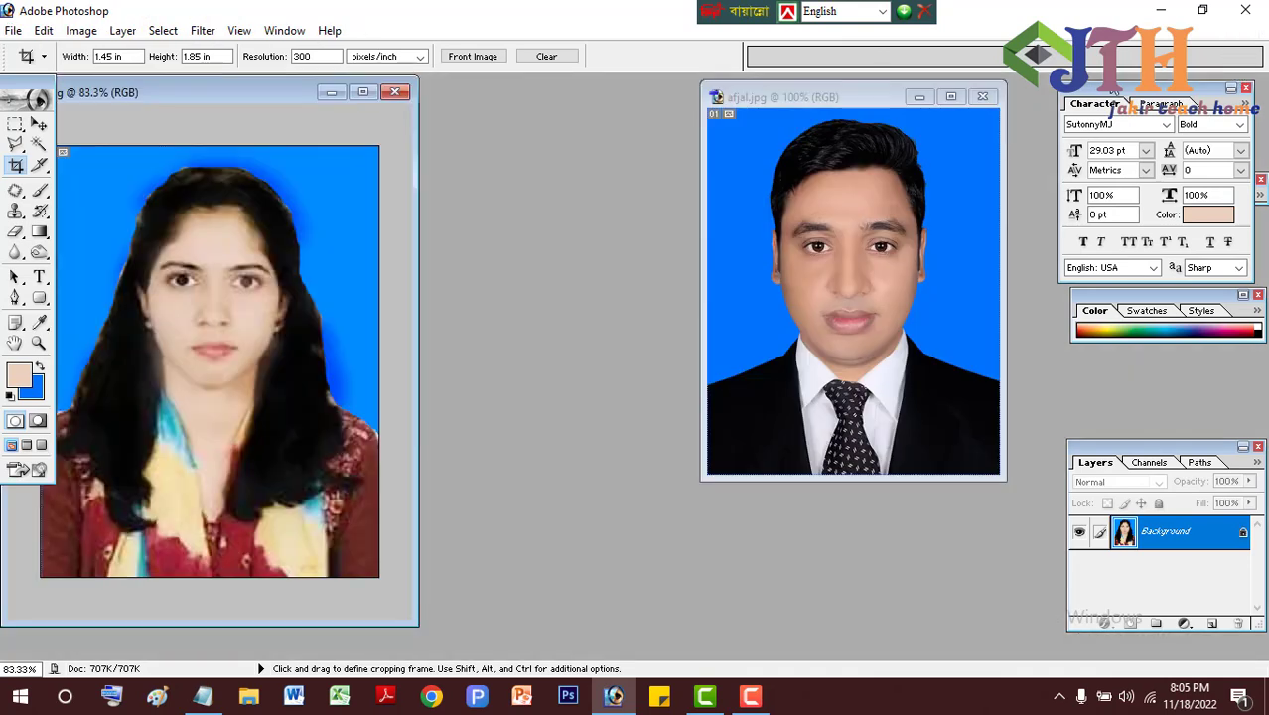
Step: Crop the man's photo to 1.45 × 1.85 in at 300 pixels/inch, with the frame nudged to the picture edges
click(949, 100)
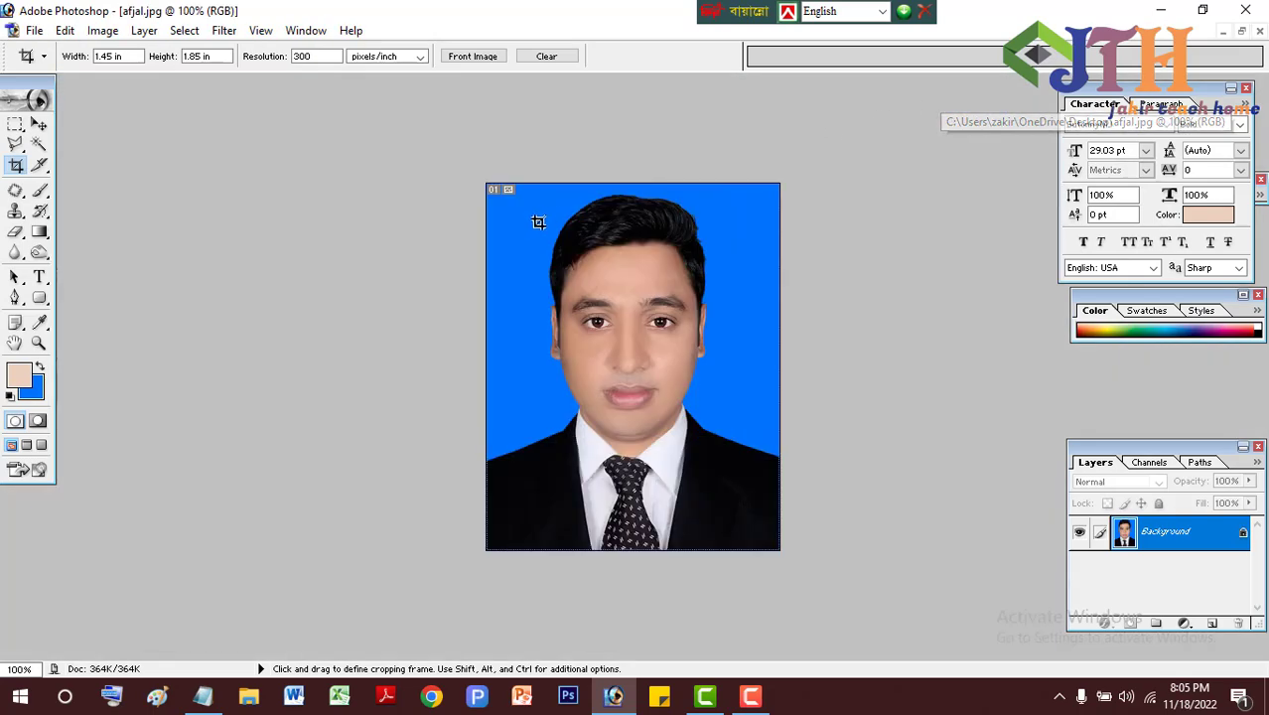
drag(487, 189, 861, 590)
key(Right)
key(Right)
key(Right)
key(Right)
key(Up)
key(Up)
key(Up)
key(Up)
key(Up)
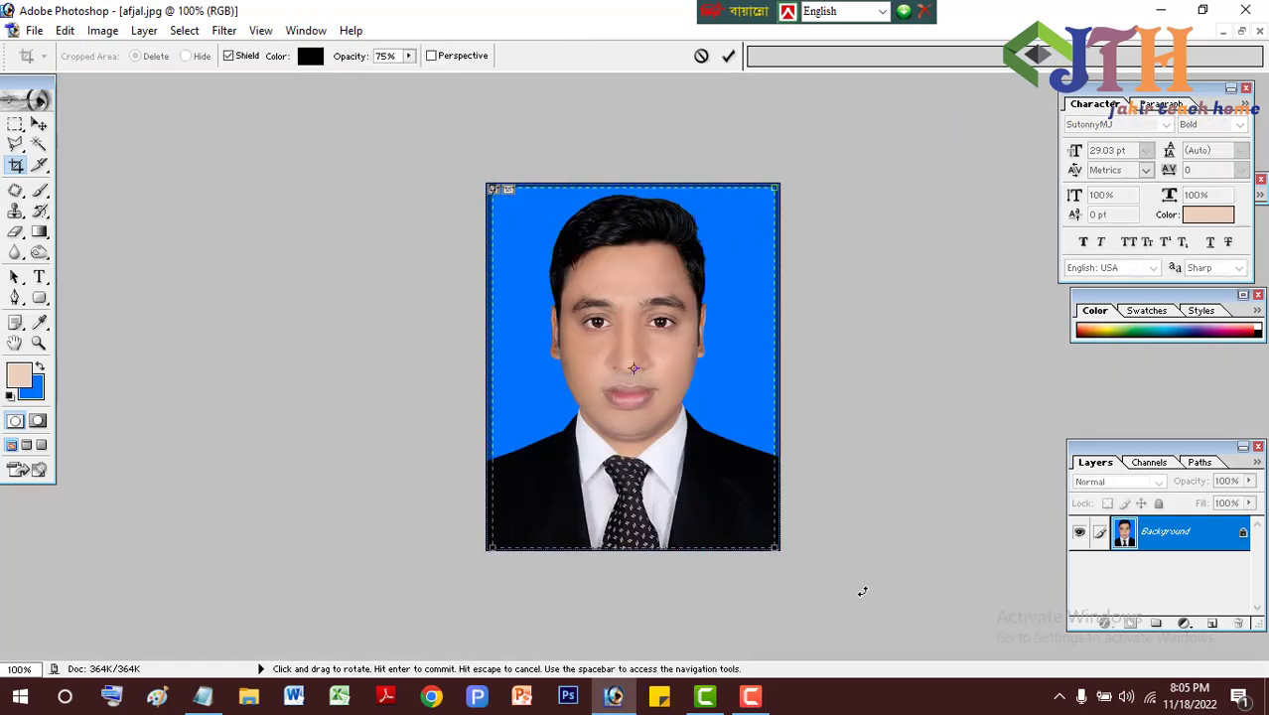
key(Return)
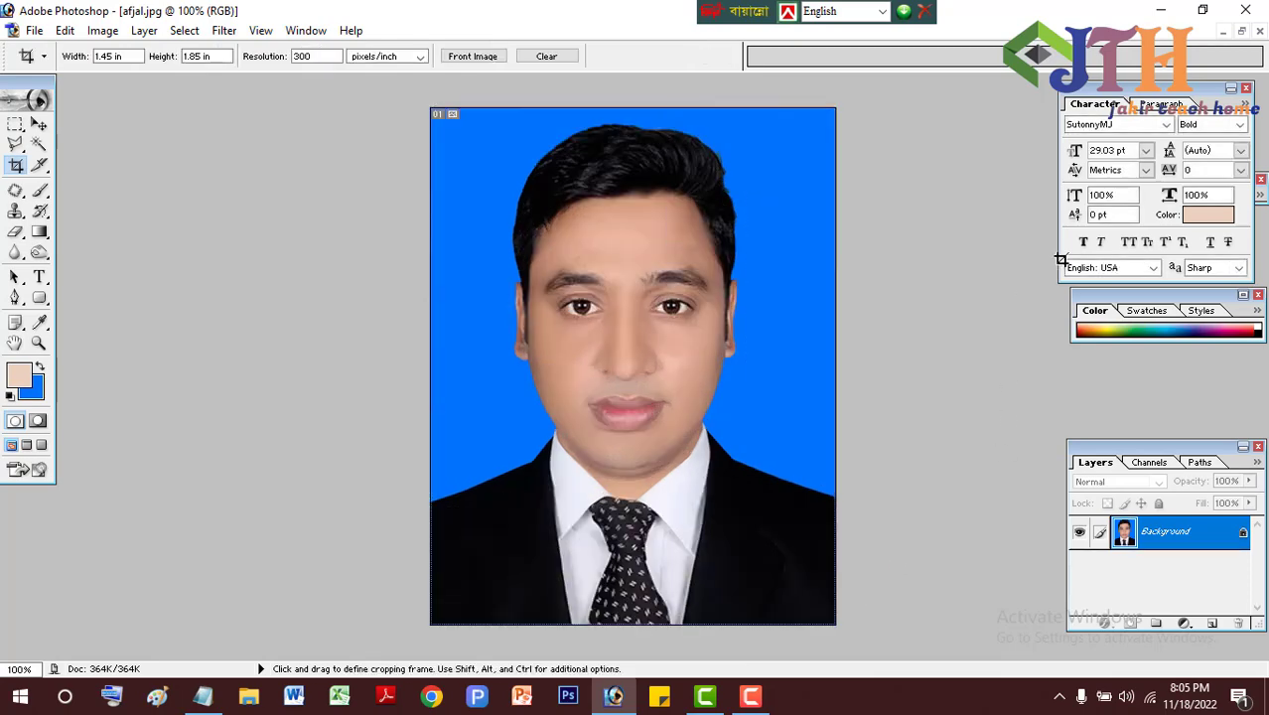
click(1241, 31)
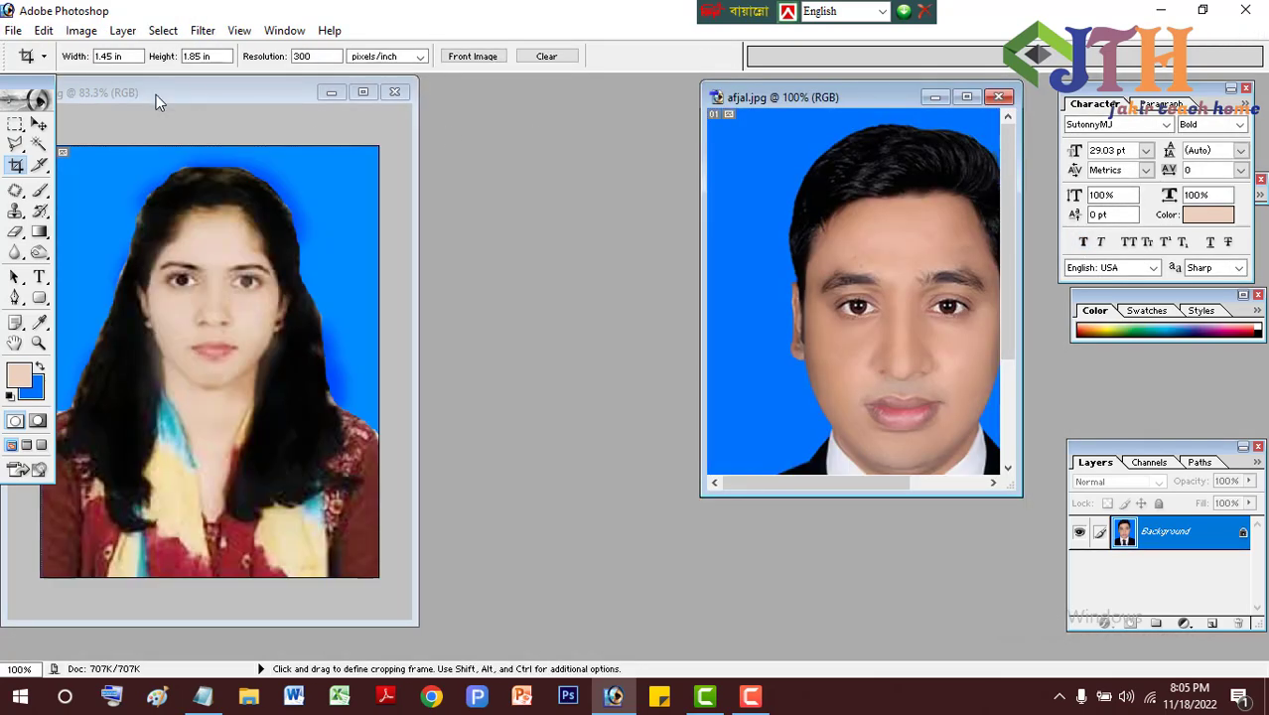
Step: Move the woman's photo window beside the man's photo and create a white A4 RGB document at 300 pixels/inch
click(156, 95)
drag(151, 94, 466, 74)
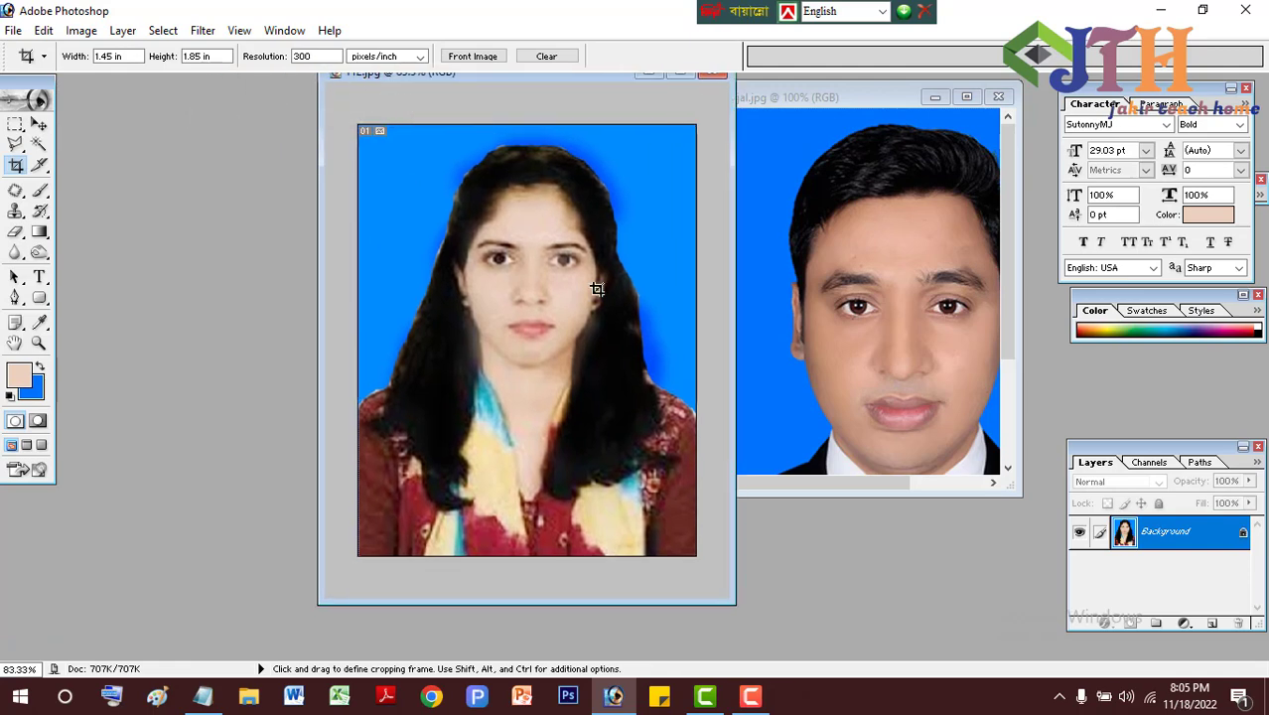
click(13, 30)
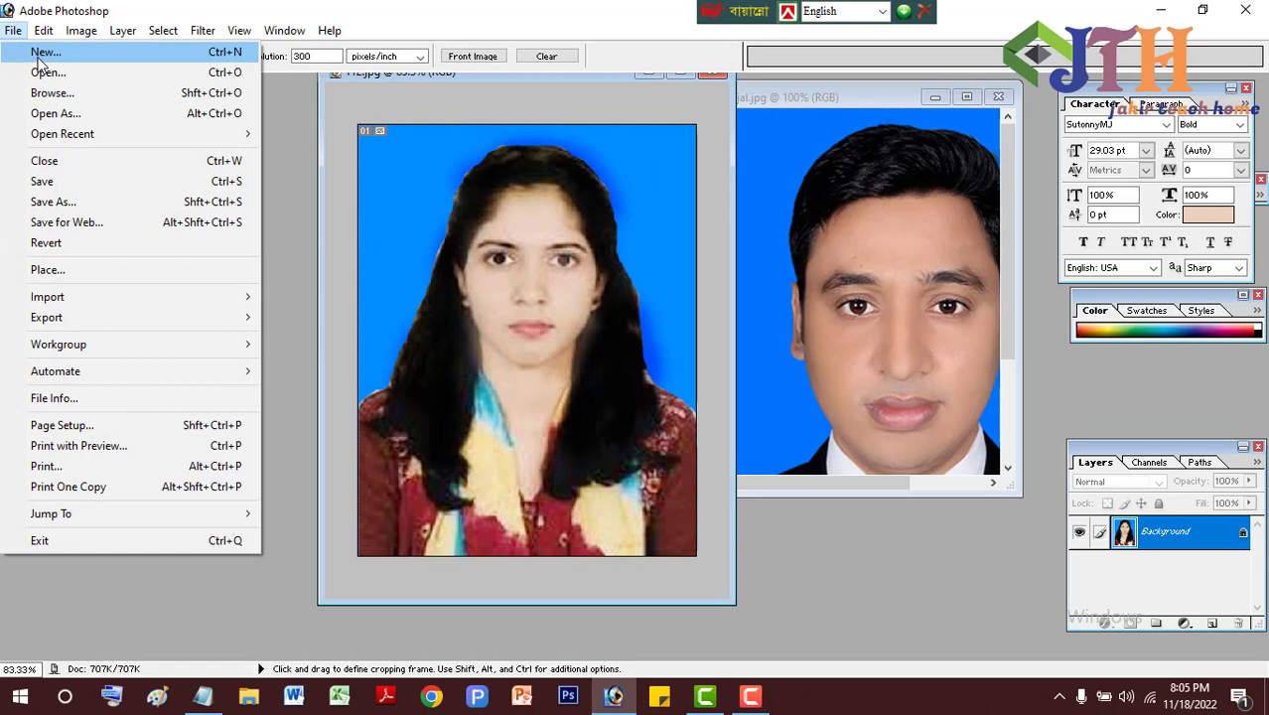
click(39, 55)
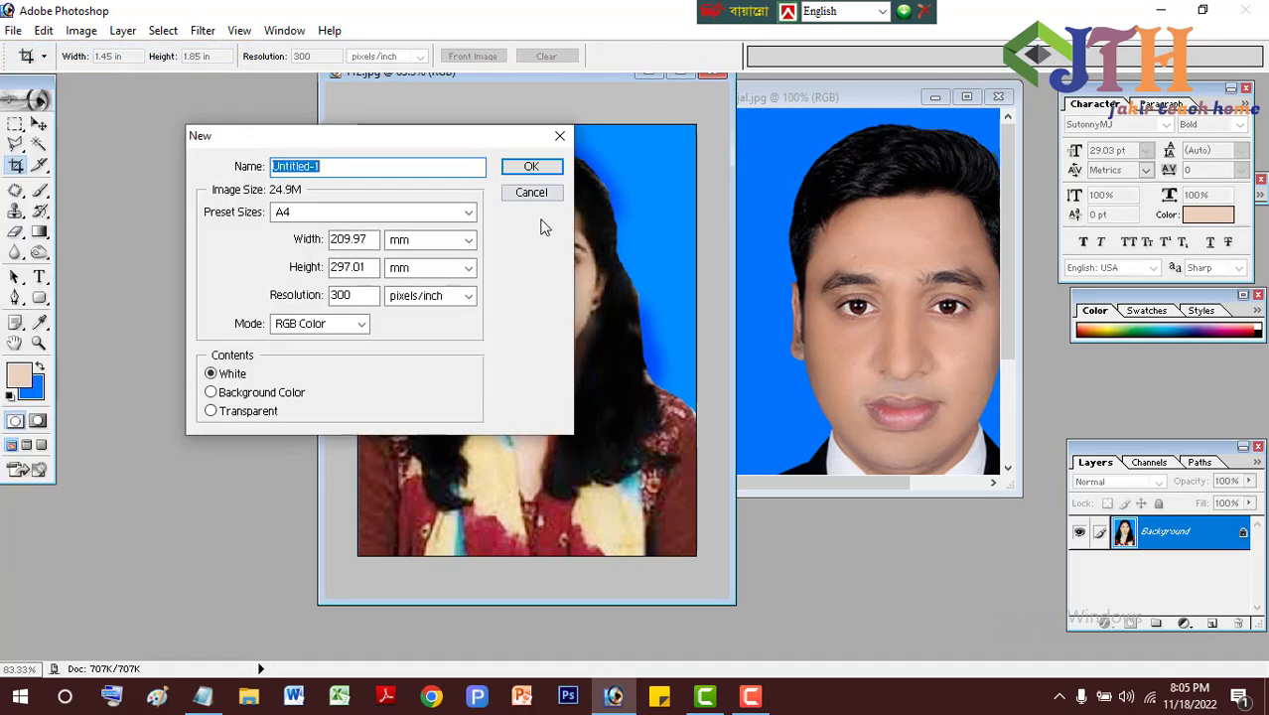
click(531, 168)
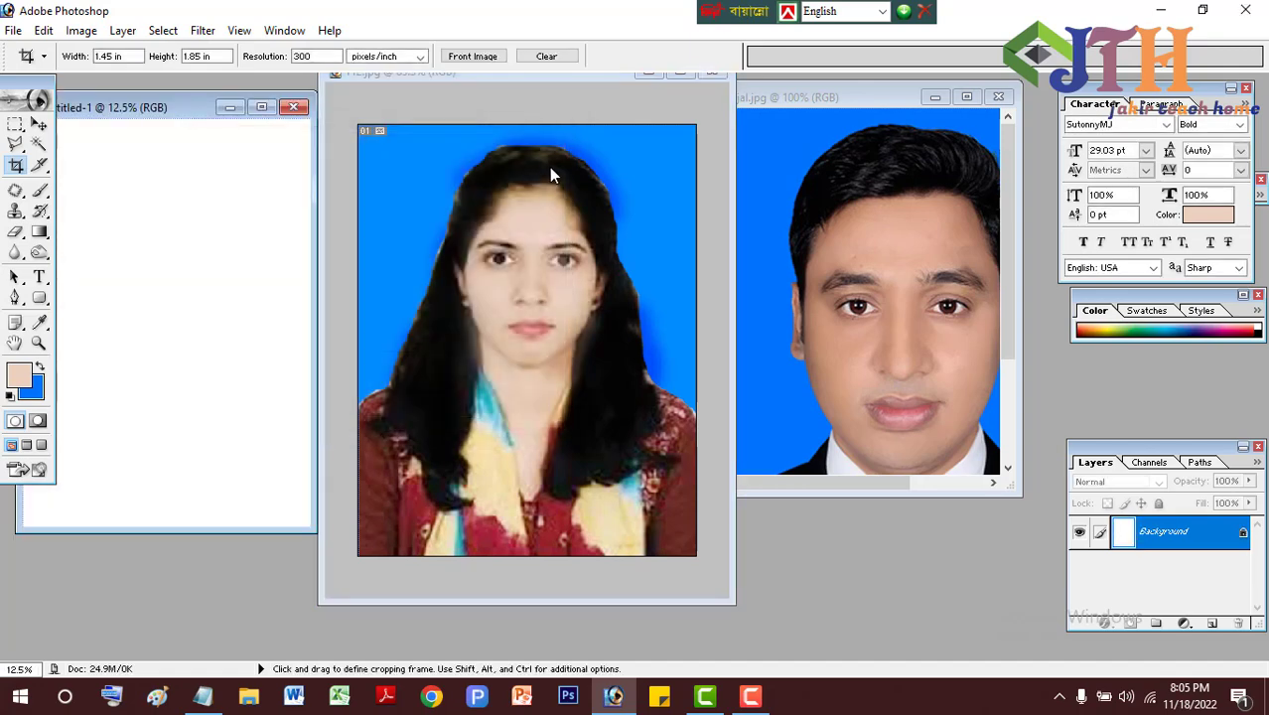
Step: Copy the man's and the woman's photos into the blank A4 document and show that document maximized
click(39, 125)
click(805, 288)
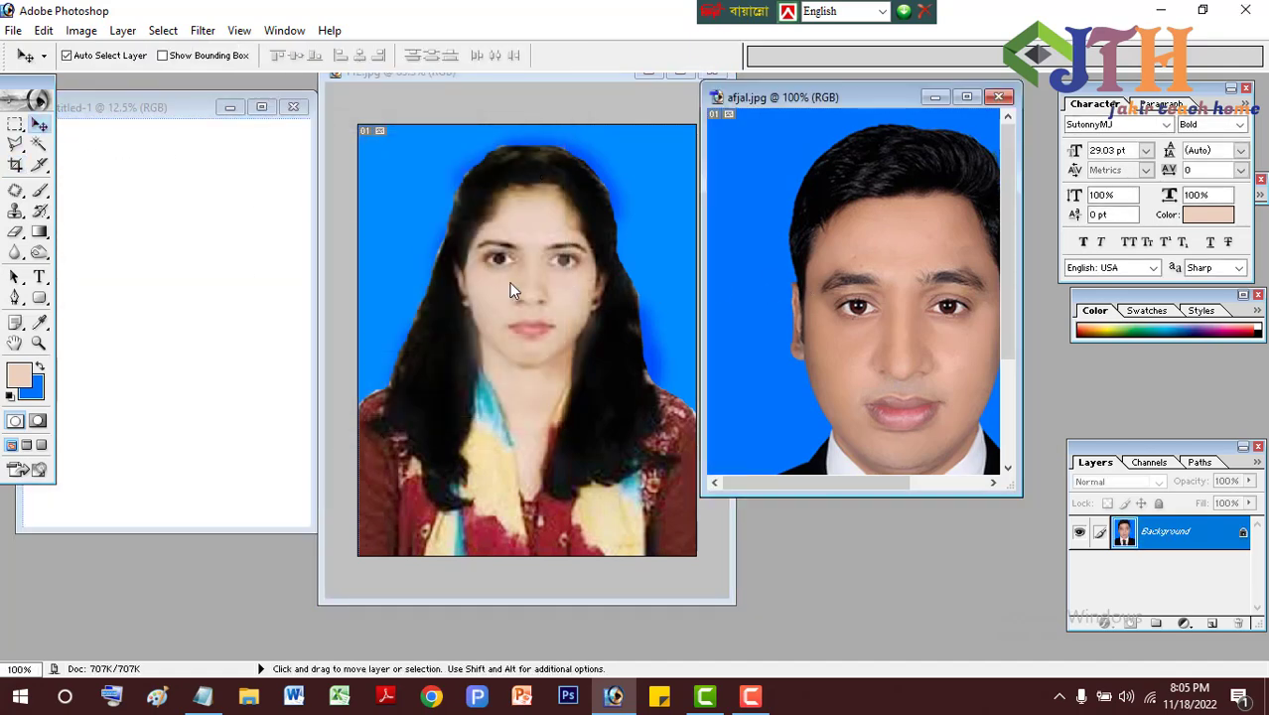
drag(755, 287, 154, 278)
drag(470, 306, 253, 279)
drag(570, 310, 199, 288)
click(261, 106)
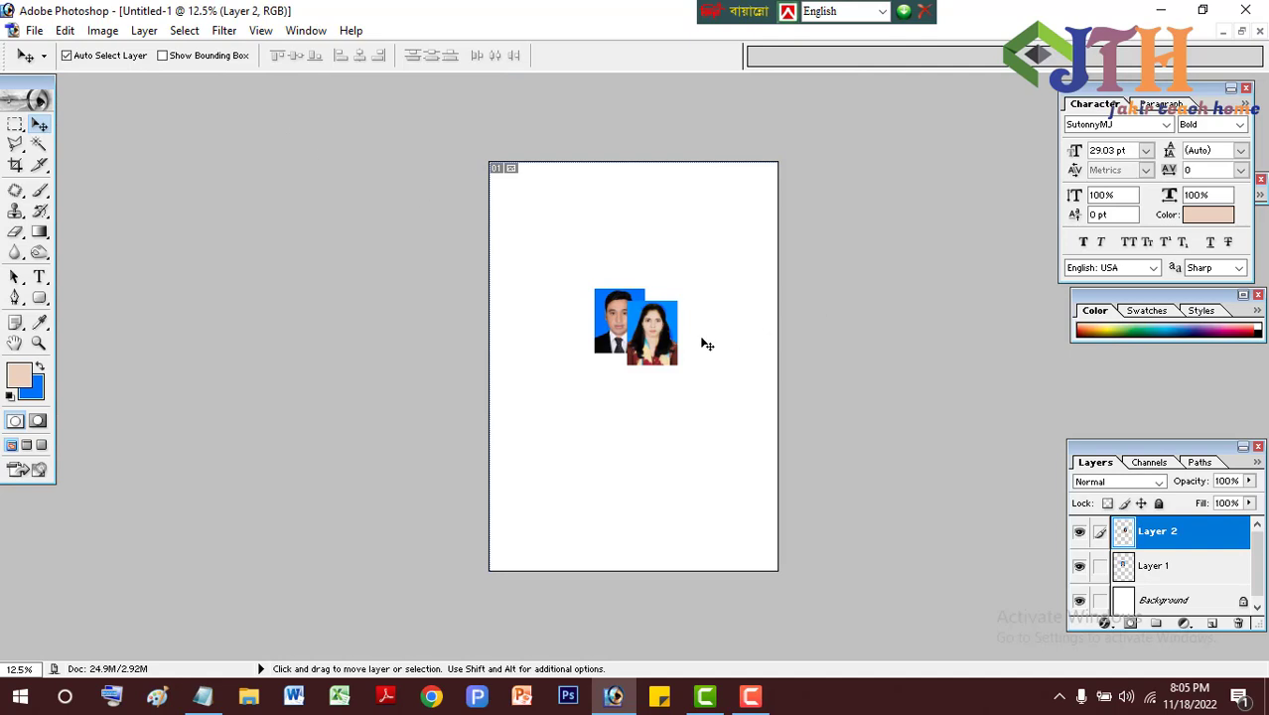
Step: Arrange the two photos side by side, man first, with the woman's photo slightly overlapping his and their upper edges aligned
key(ctrl+0)
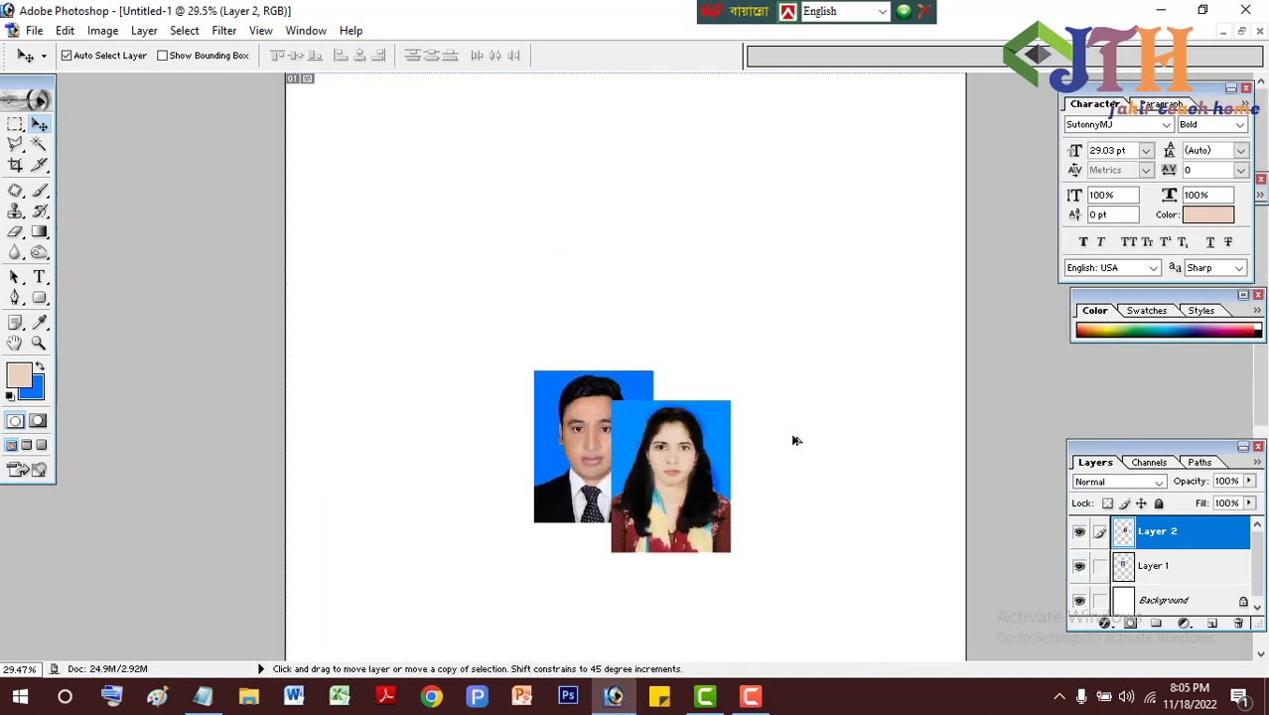
drag(674, 484, 770, 341)
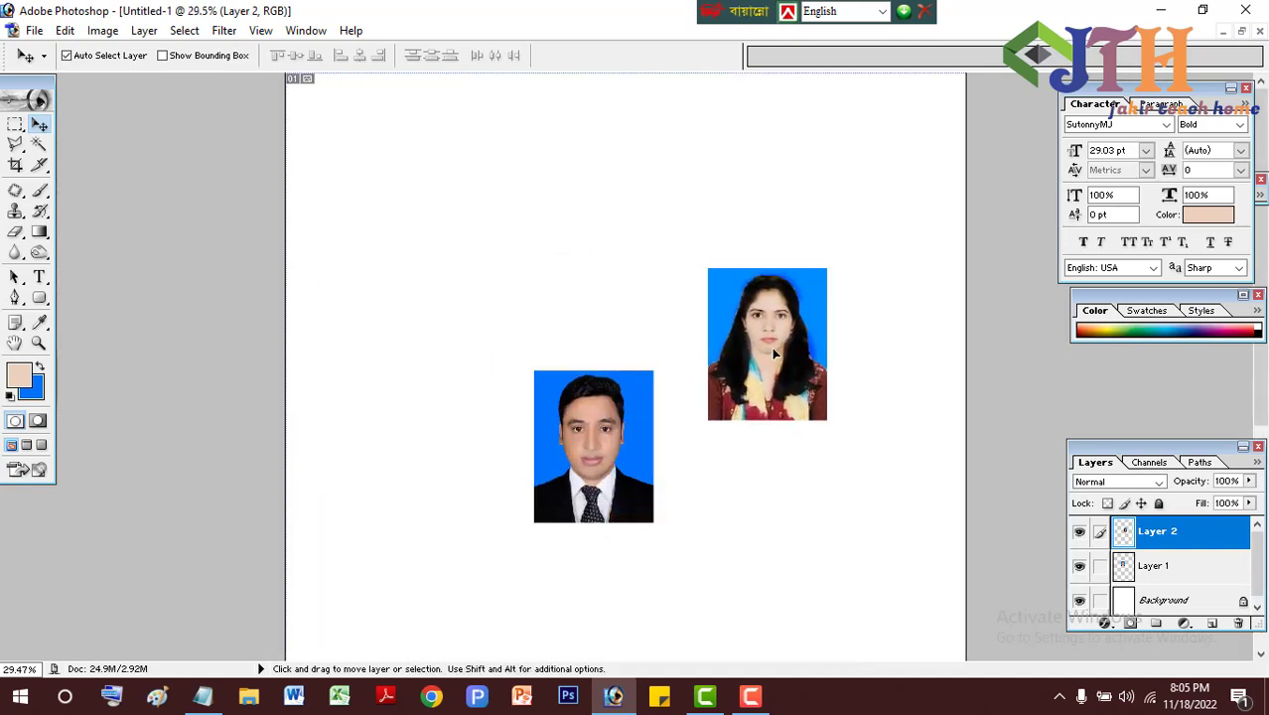
right_click(640, 449)
click(660, 453)
drag(605, 434, 565, 316)
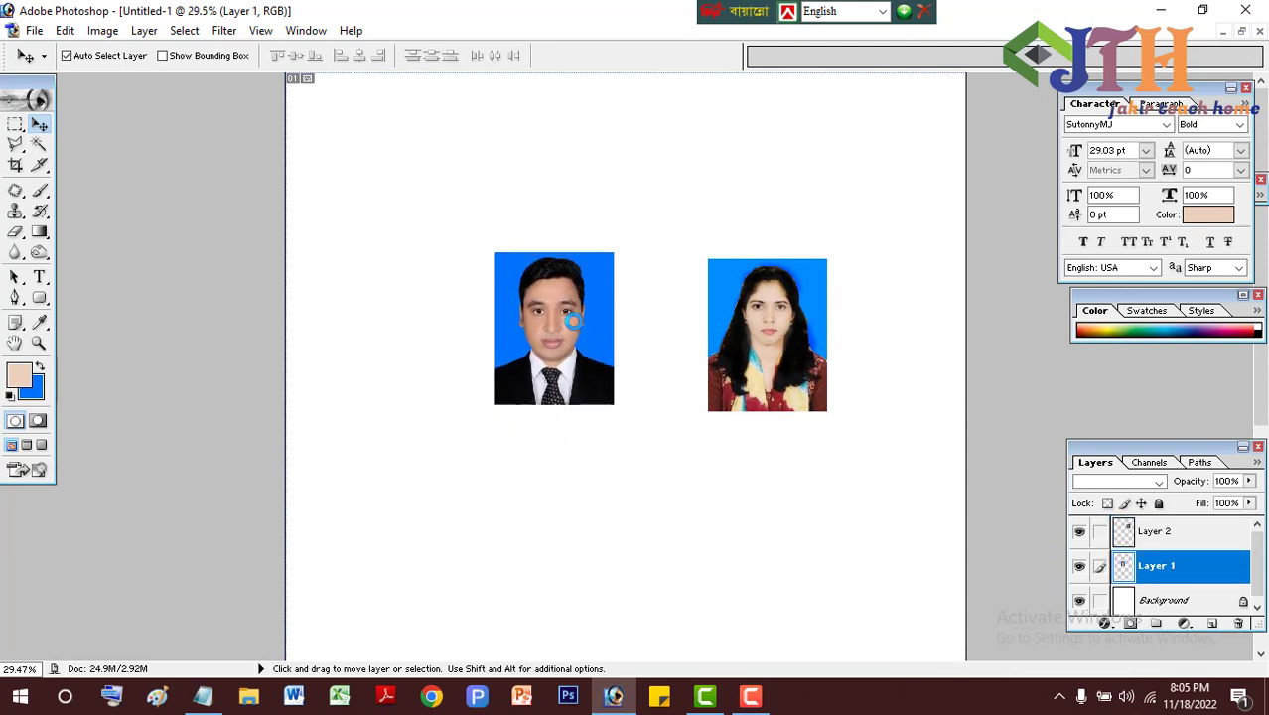
drag(717, 367, 657, 364)
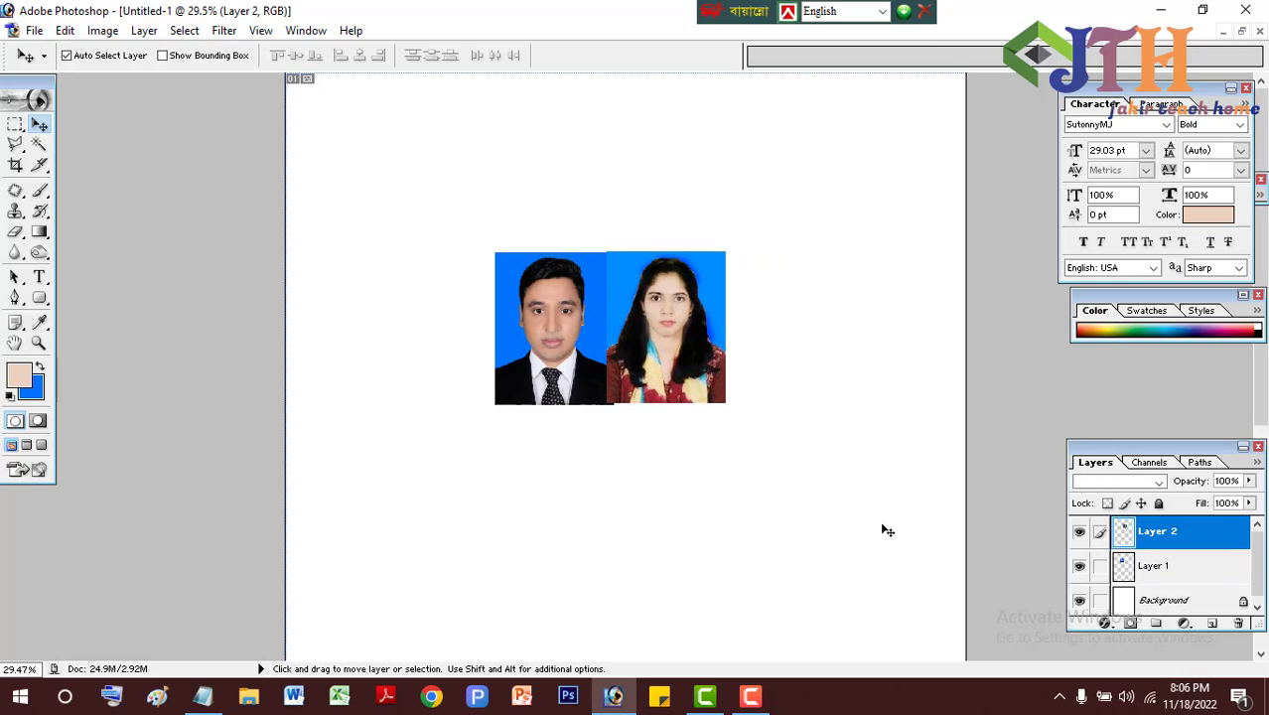
key(Down)
scroll(809, 534, up, 7)
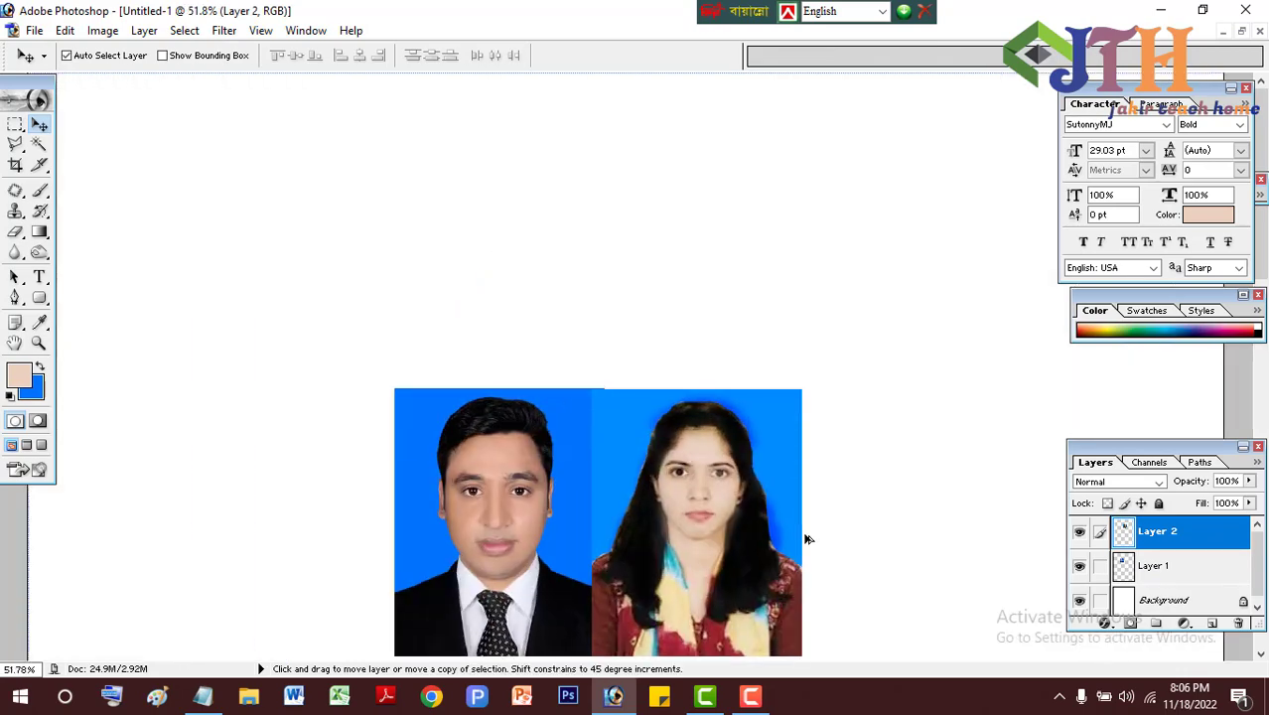
scroll(852, 547, down, 3)
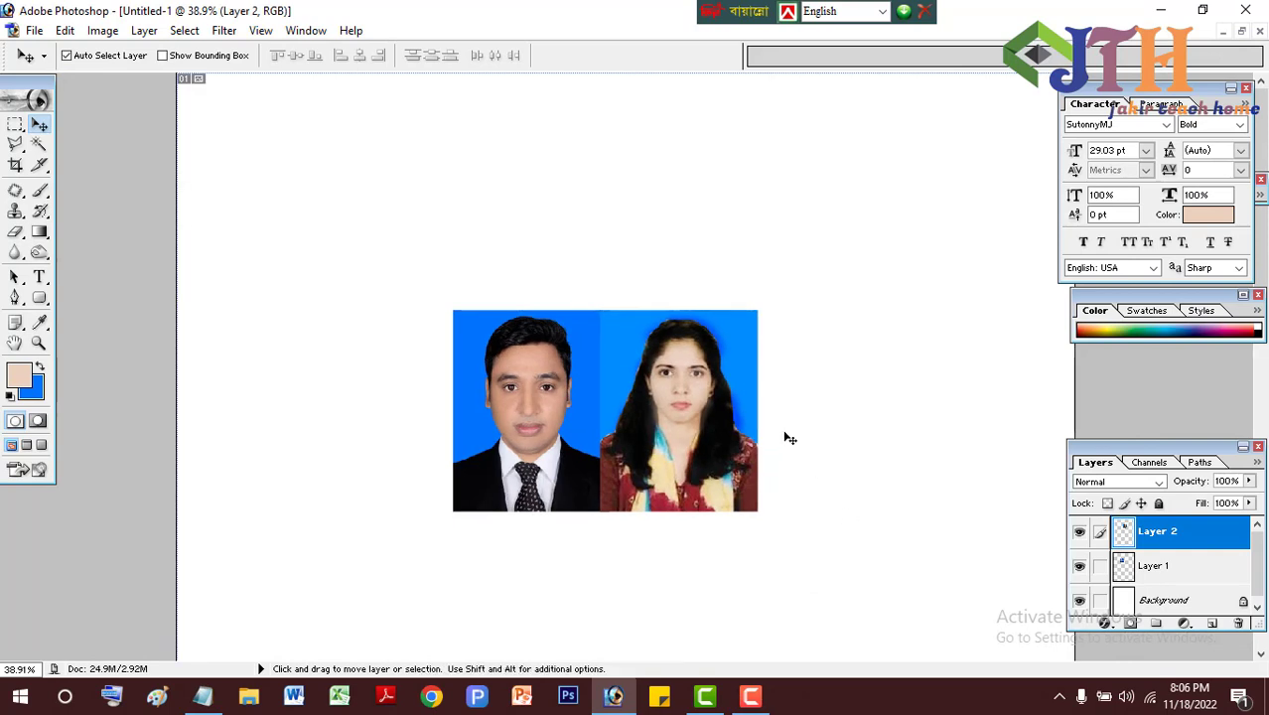
Step: Clear the Crop tool's fixed width and height and crop the A4 page to the two joined photos
click(16, 164)
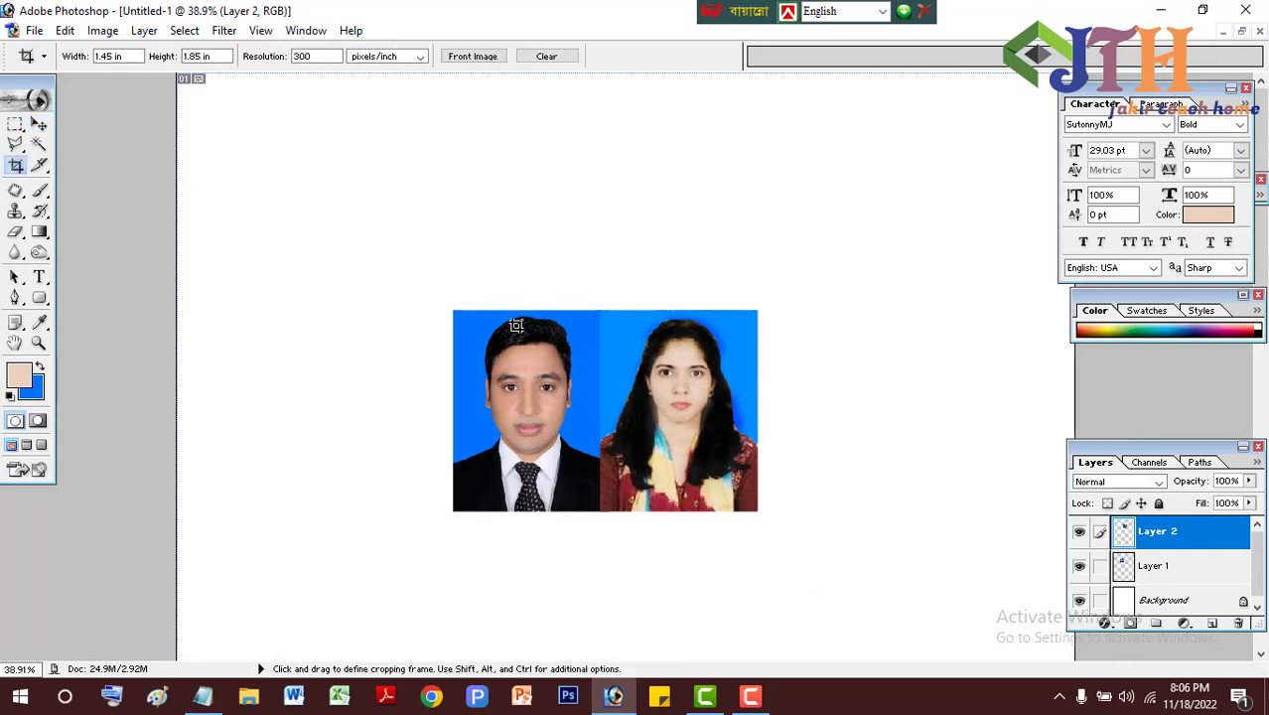
key(Return)
key(BackSpace)
key(Tab)
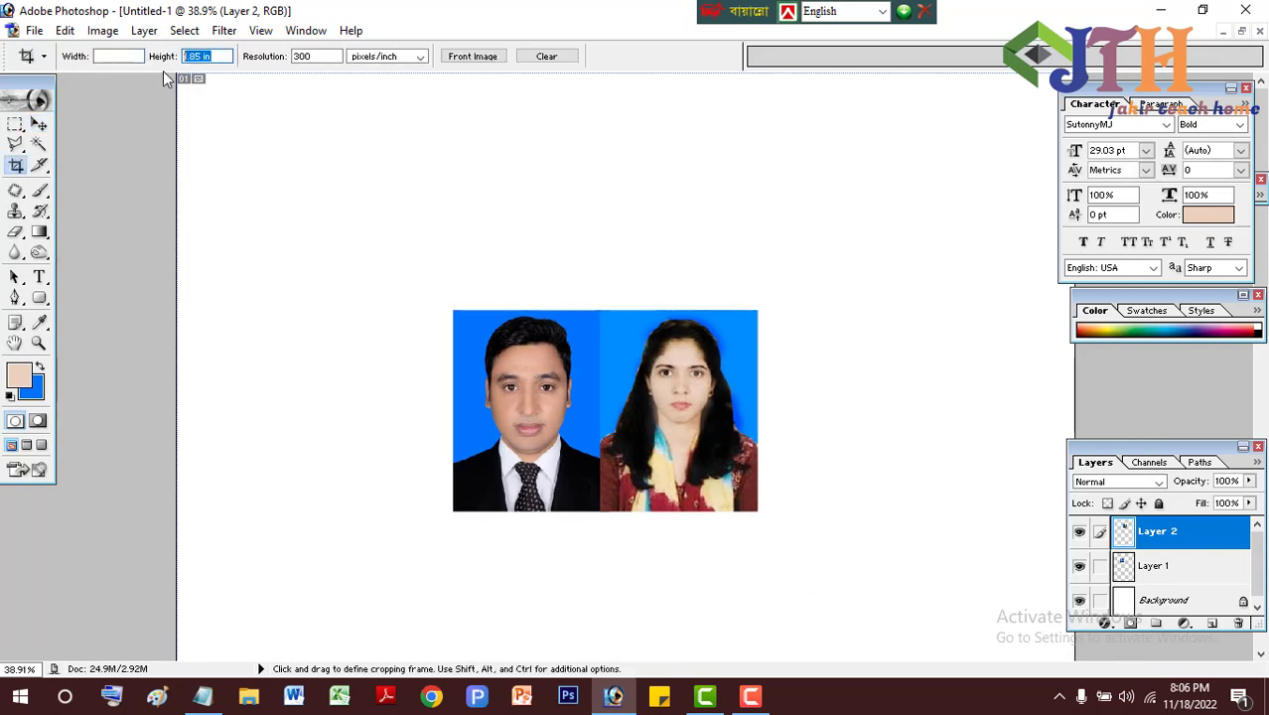
key(BackSpace)
drag(456, 314, 756, 511)
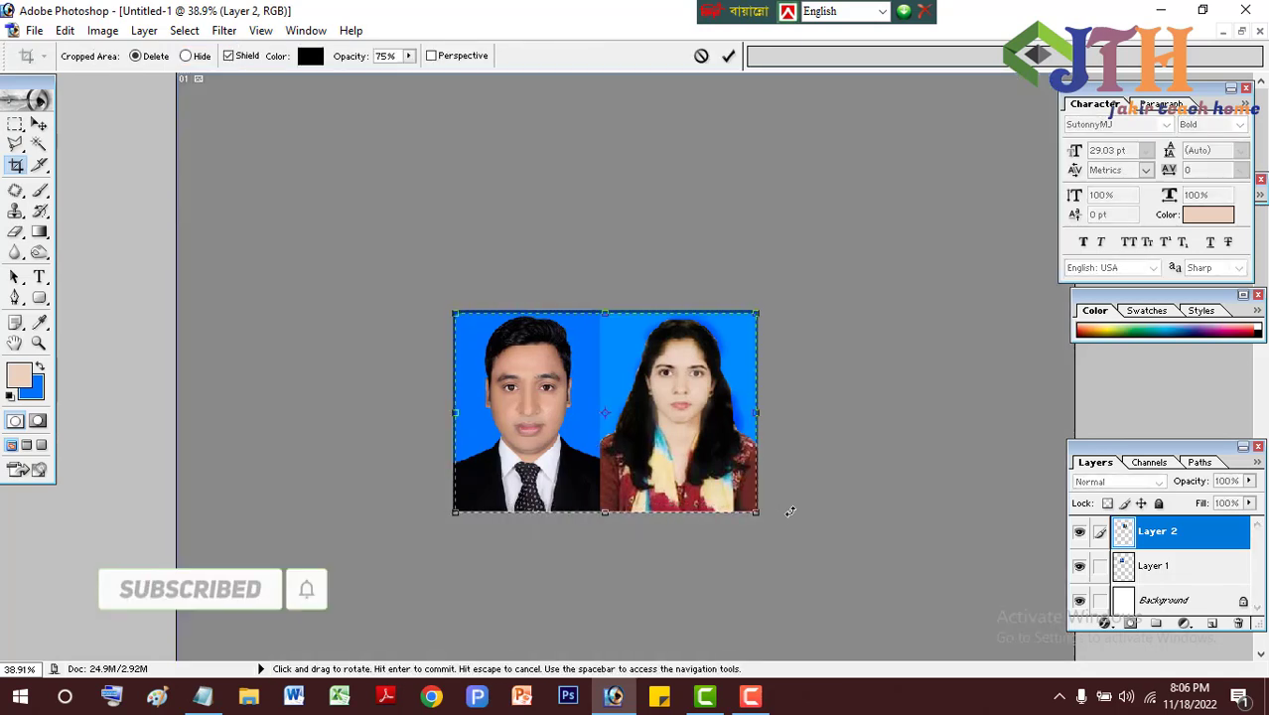
key(Return)
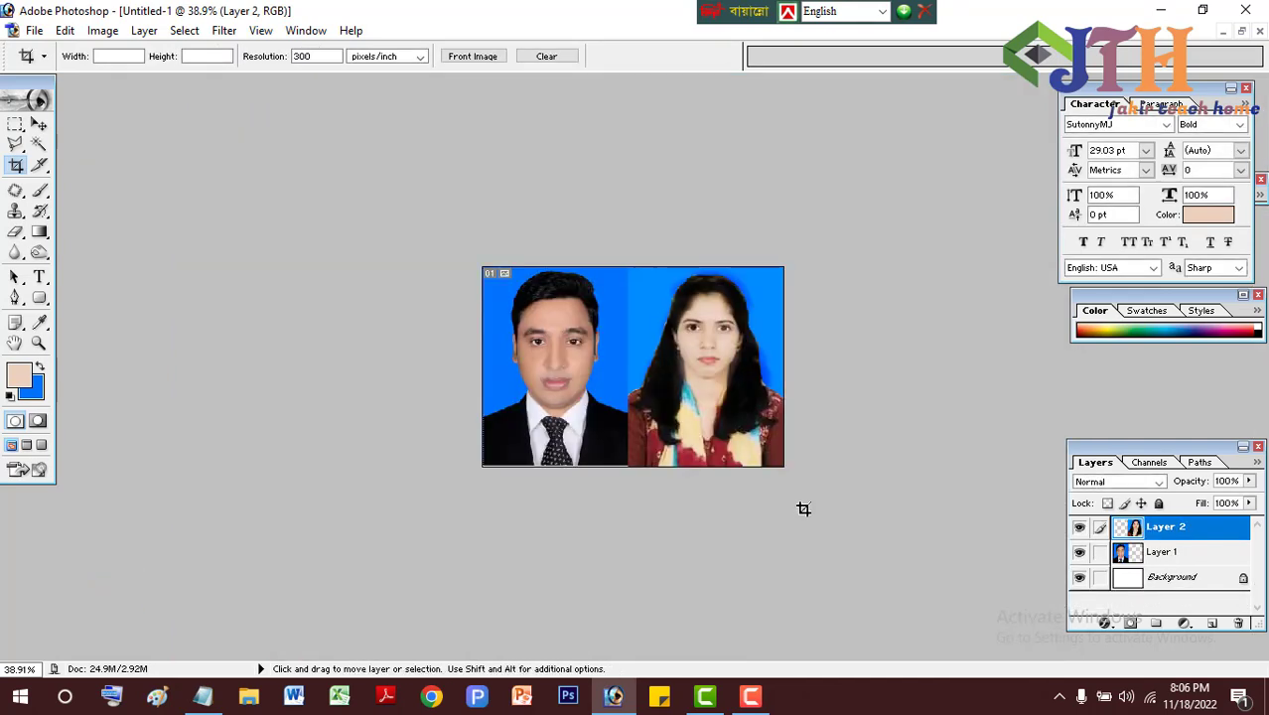
Step: Crop away the thin leftover strip along the lower edge of the joined picture
drag(486, 272, 783, 462)
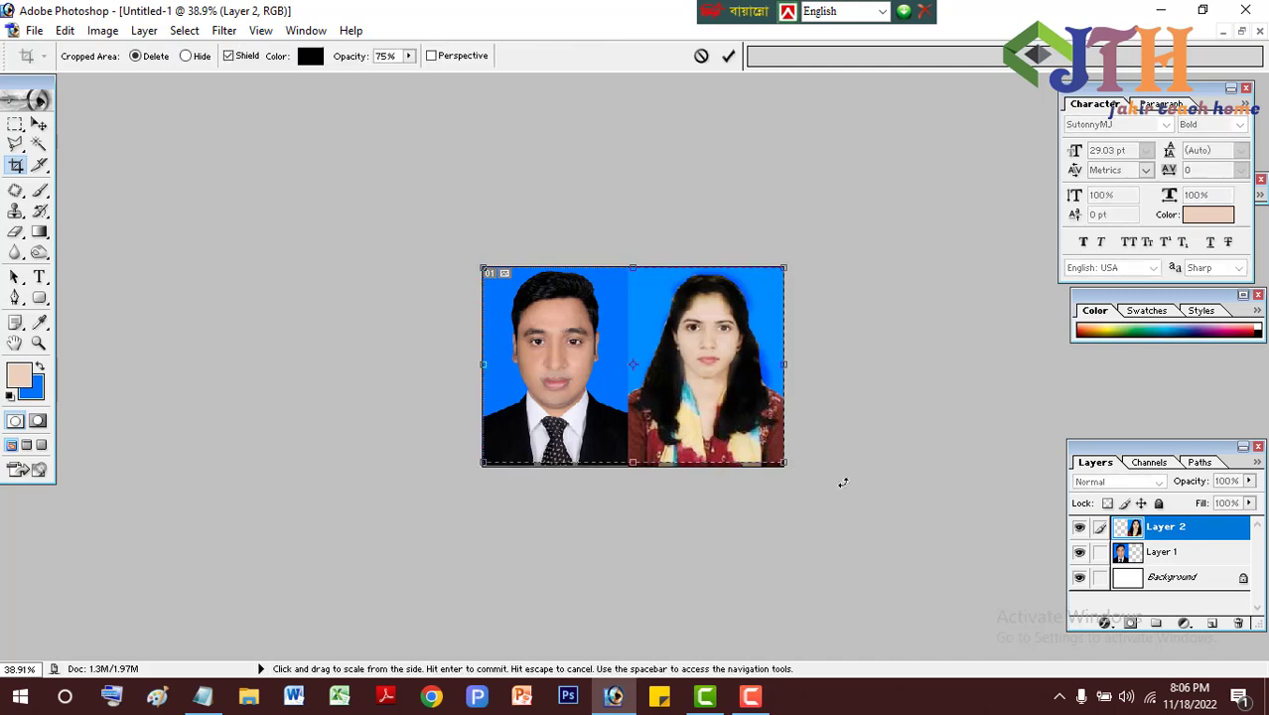
key(Escape)
key(v)
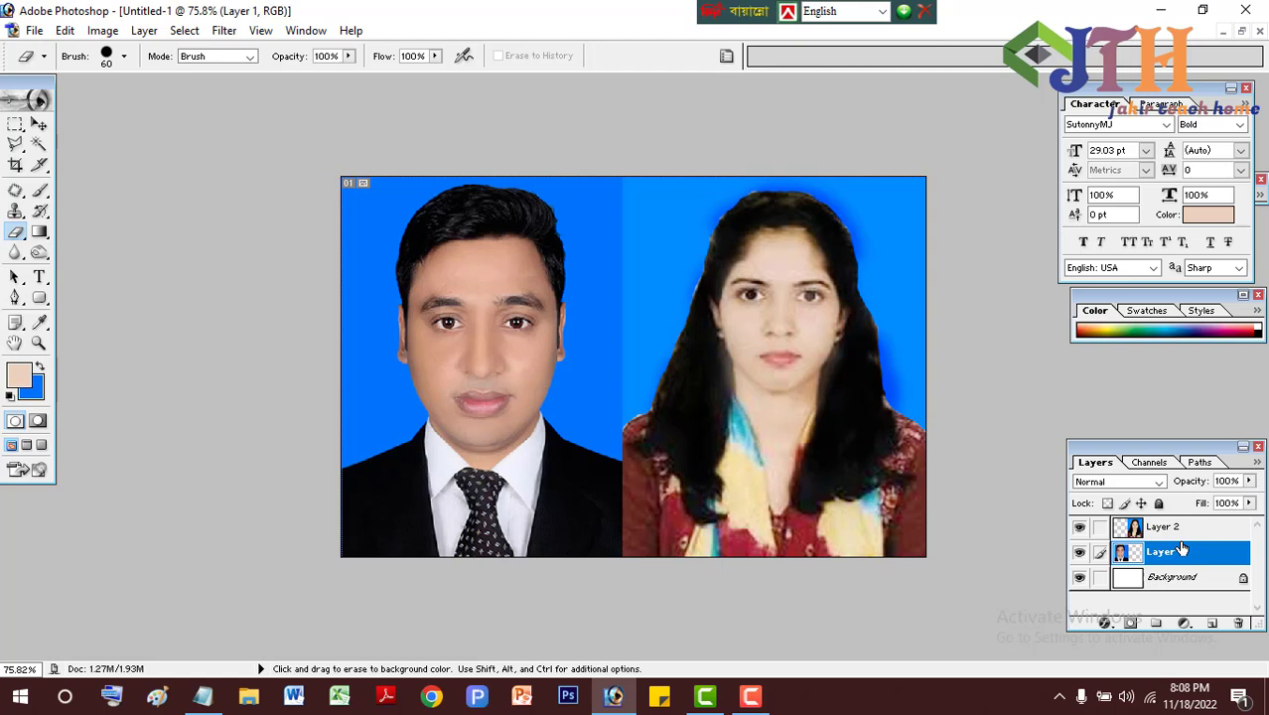
Step: Flatten the image and erase the lighter blue between the two people to the blue background color with a size 60 brush
click(1258, 464)
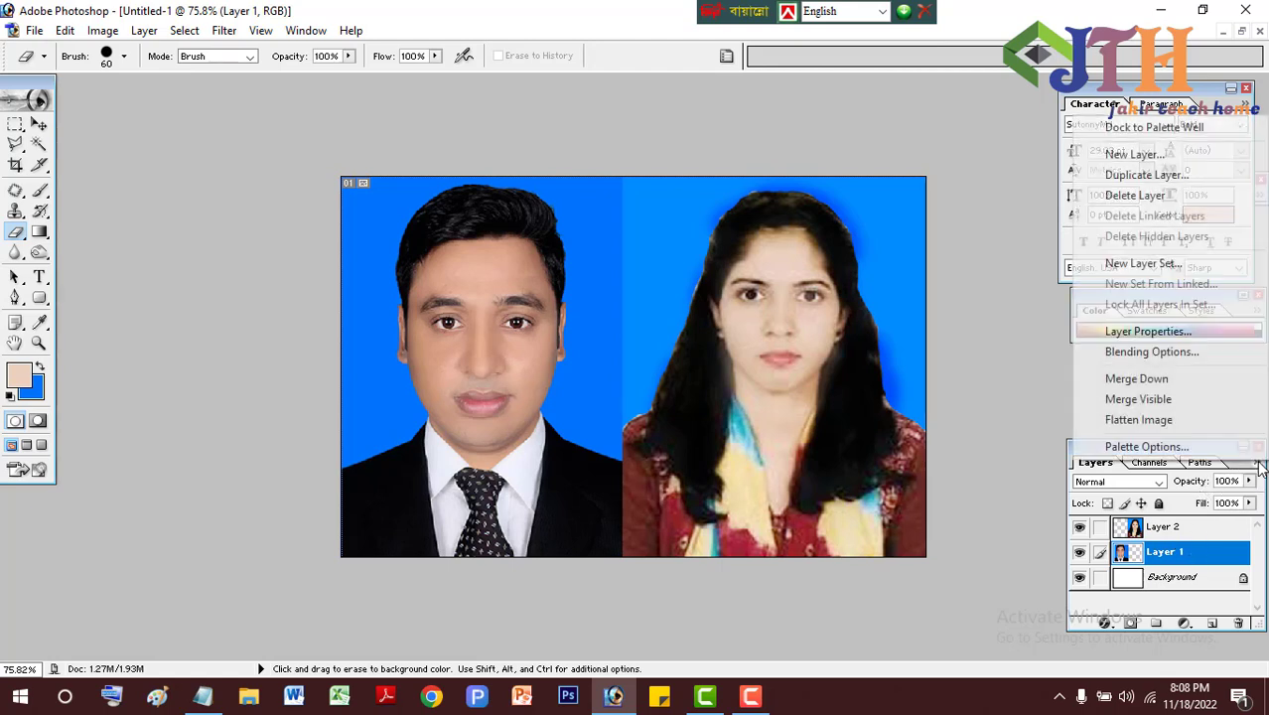
click(1139, 419)
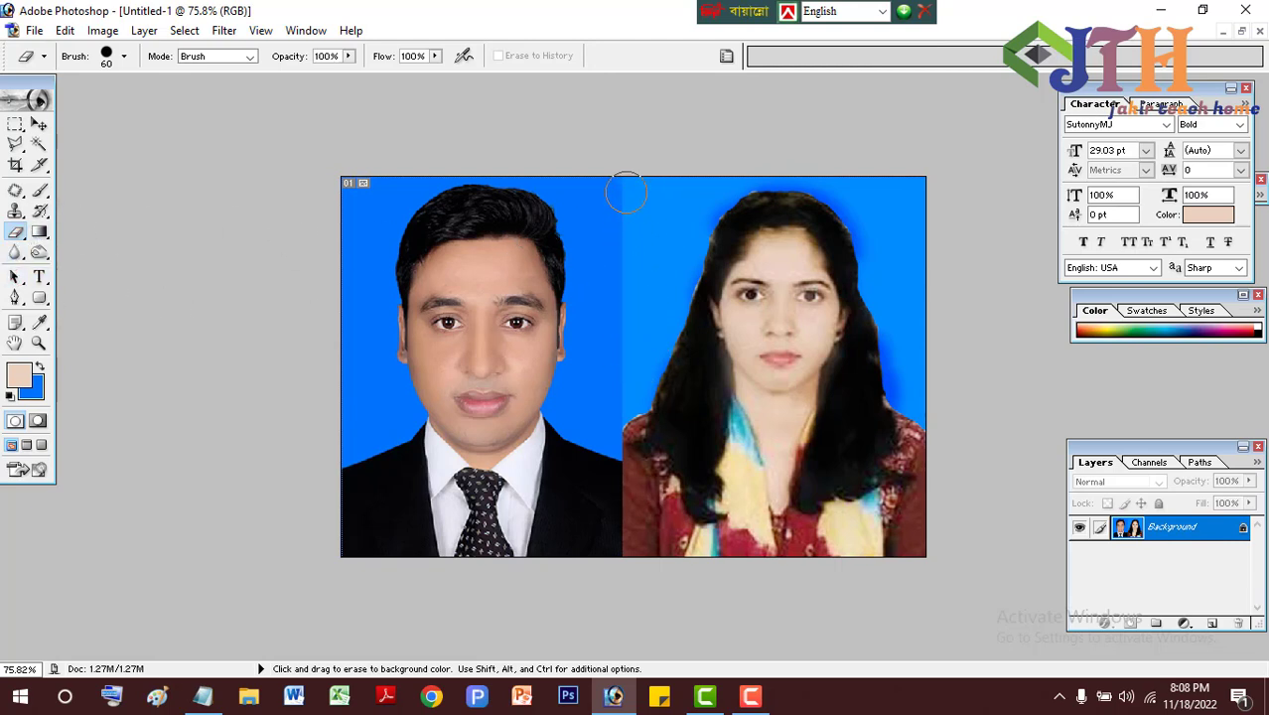
mouse_move(625, 194)
mouse_down()
mouse_move(623, 354)
mouse_move(606, 415)
mouse_move(652, 187)
mouse_move(695, 183)
mouse_move(635, 347)
mouse_move(685, 239)
mouse_move(625, 401)
mouse_up()
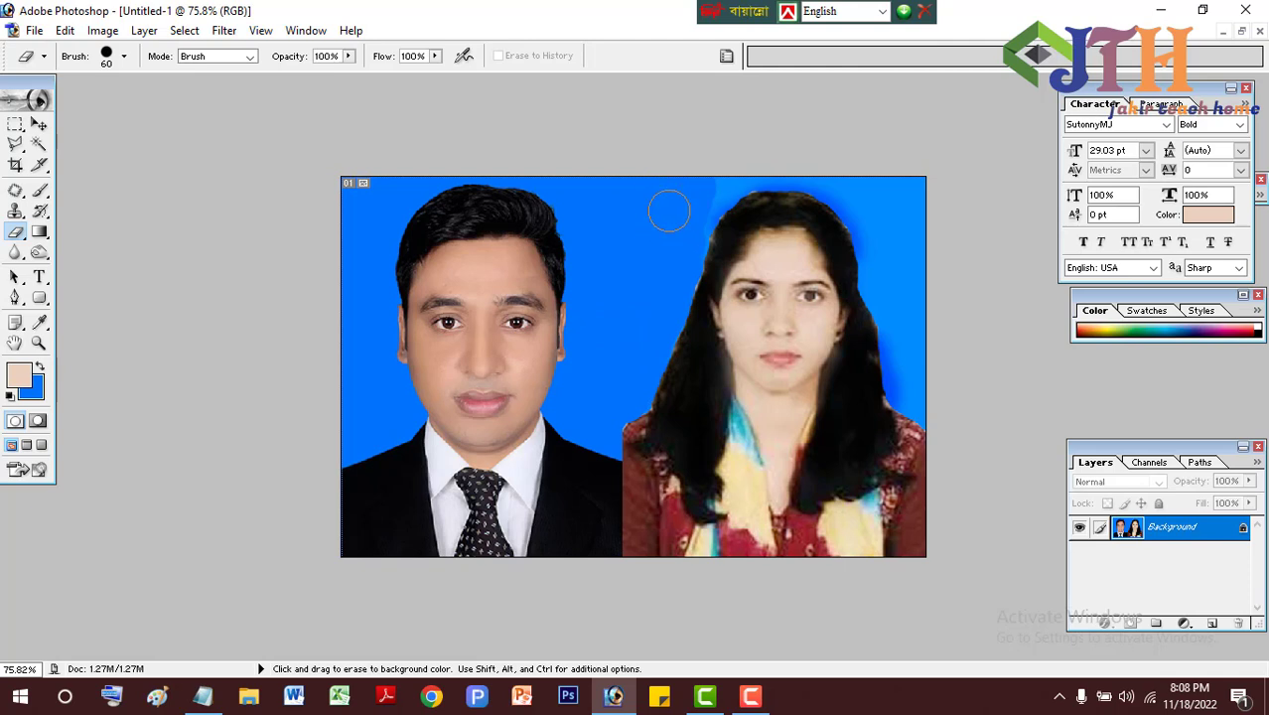
Step: Select the remaining lighter blue backdrop around the woman with the Magic Wand at tolerance 10
click(40, 149)
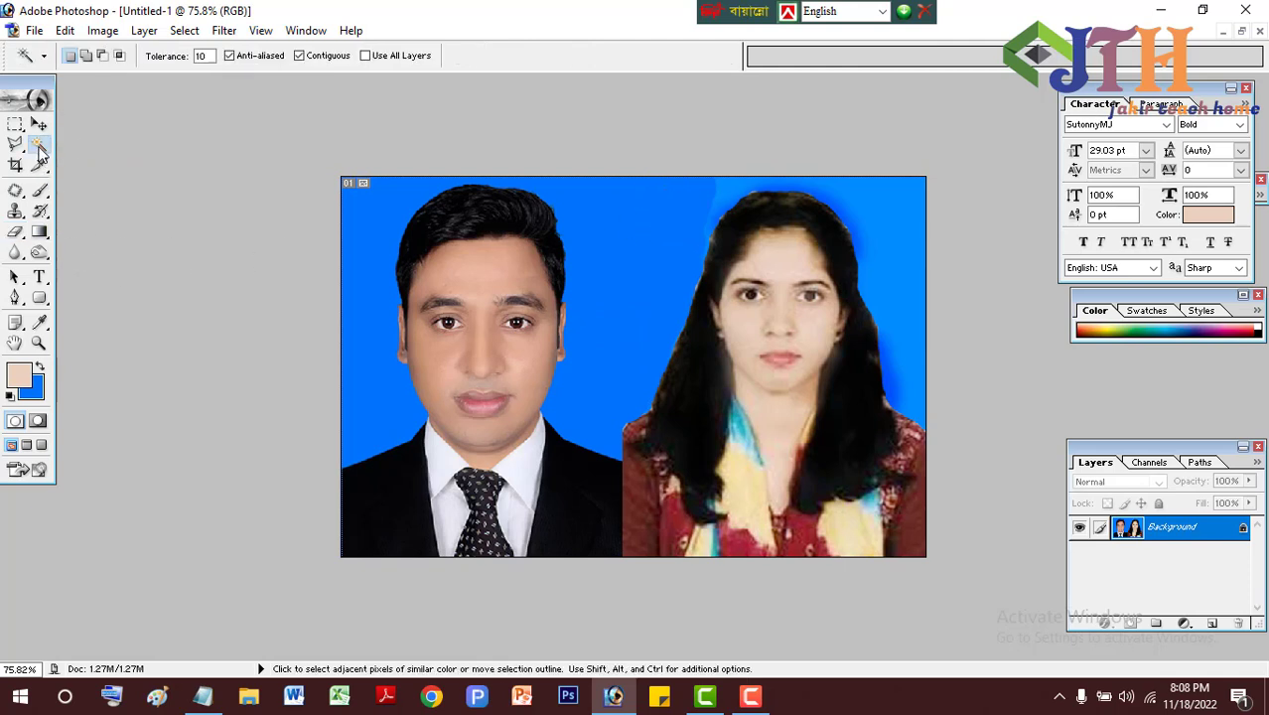
click(620, 218)
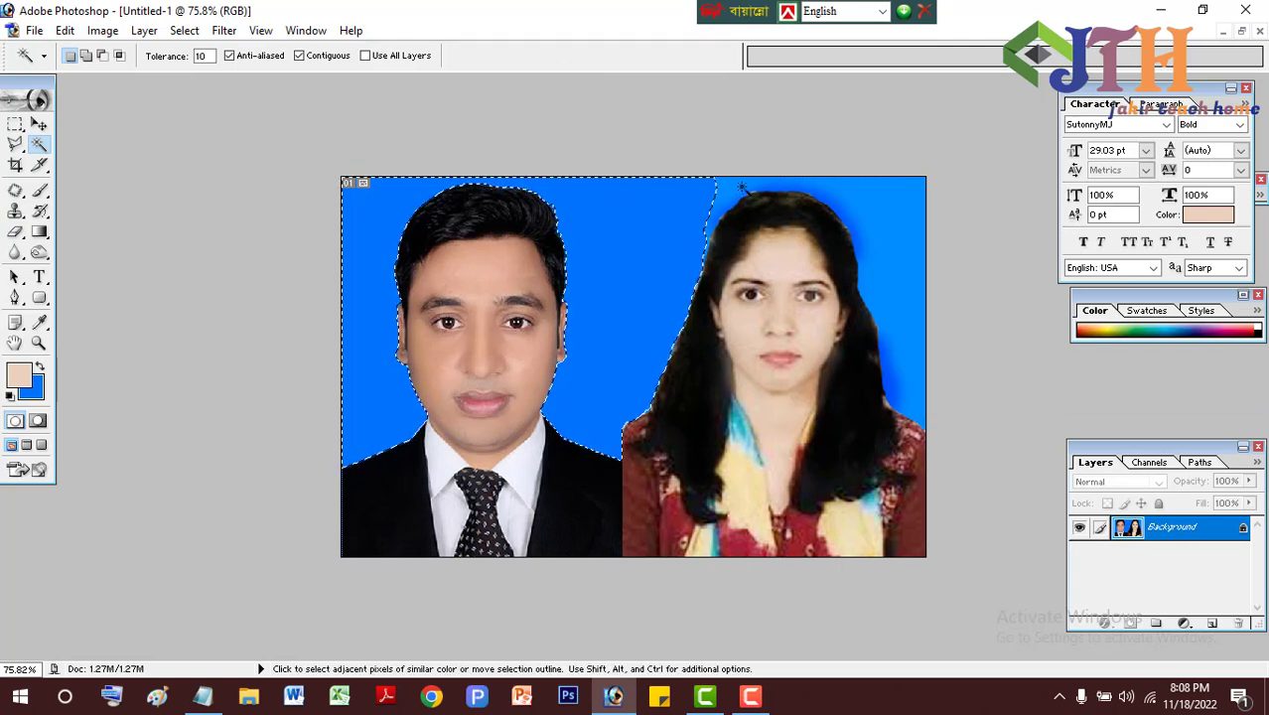
click(862, 226)
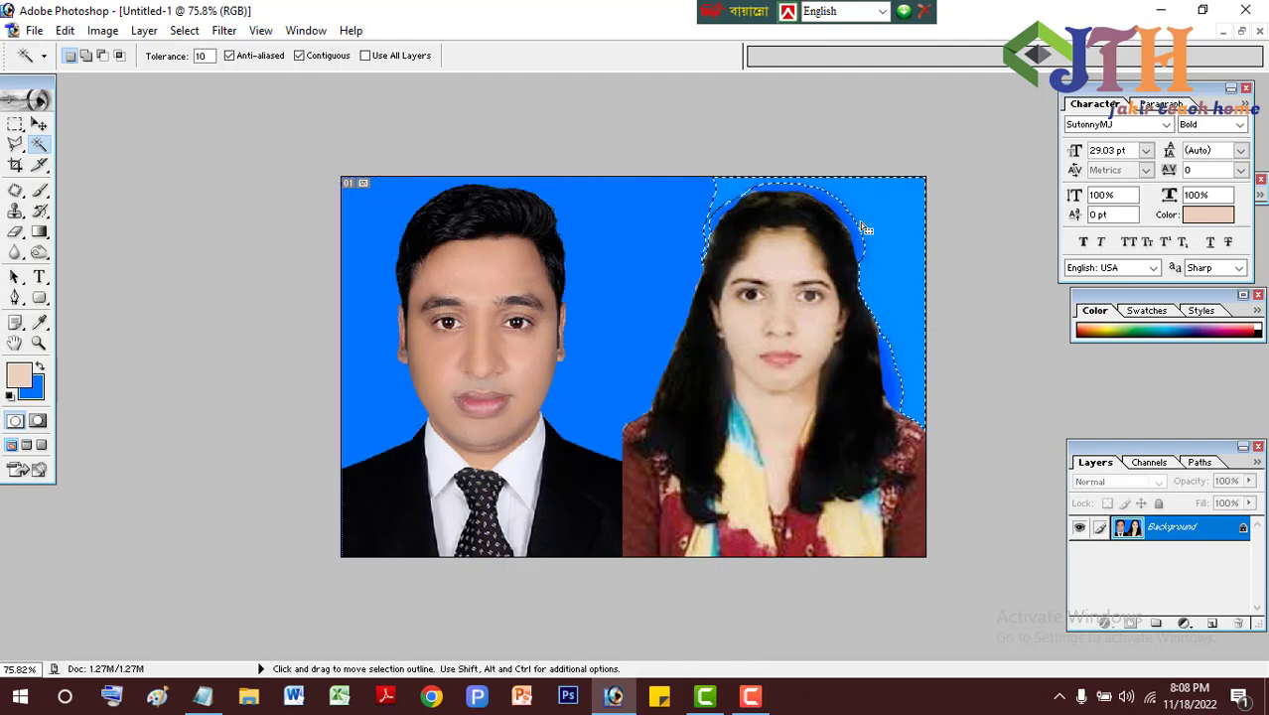
Step: Add the remaining uneven blue around both people to the selection, fill it with the blue background color, and deselect
key(shift)
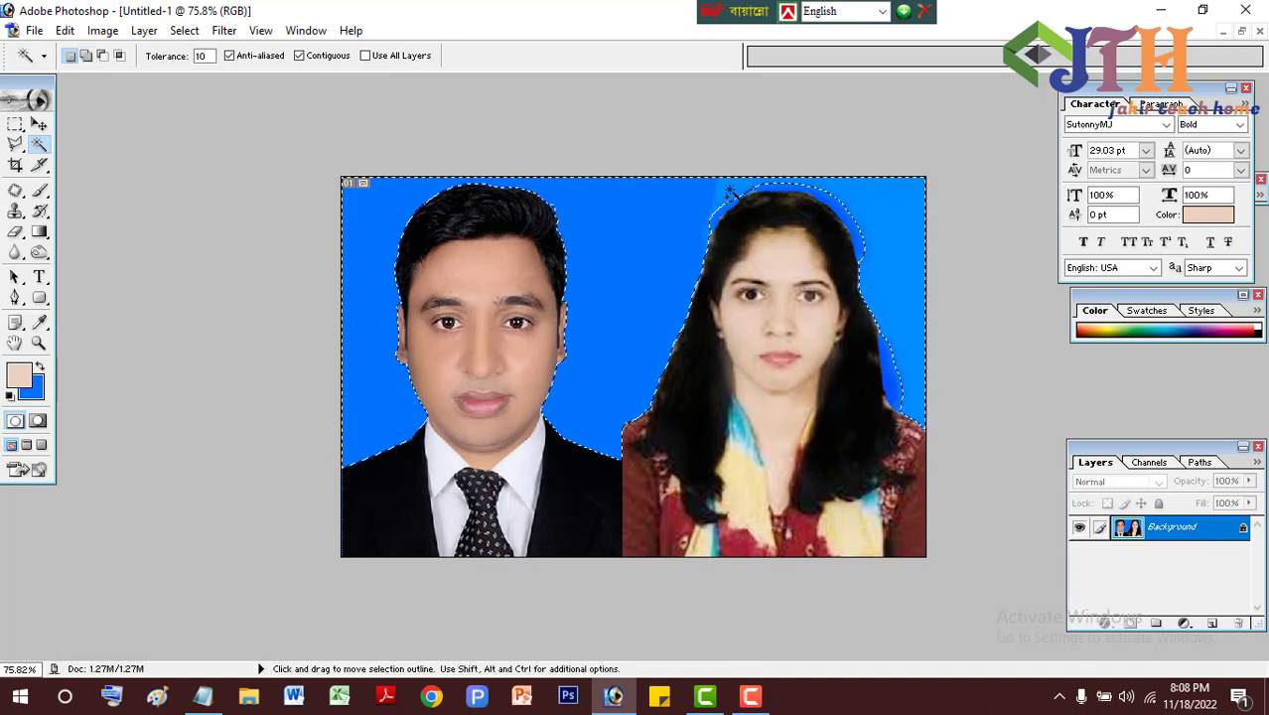
key(shift)
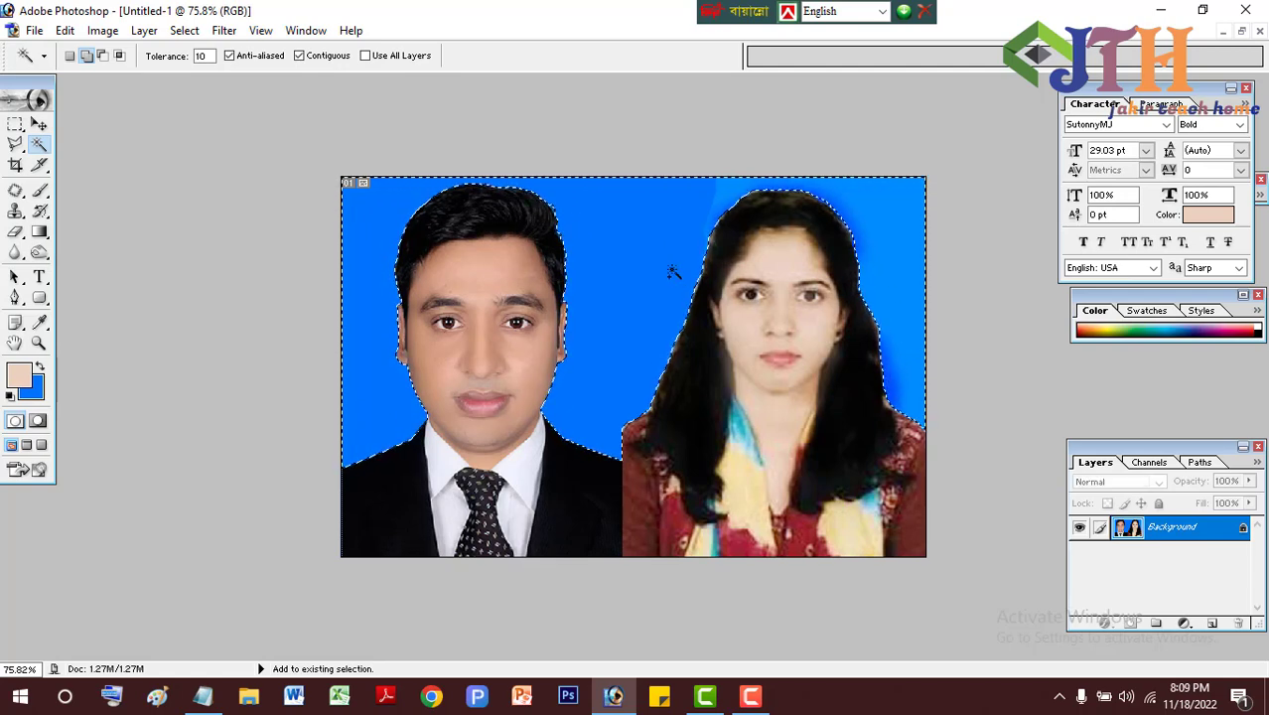
key(ctrl+Delete)
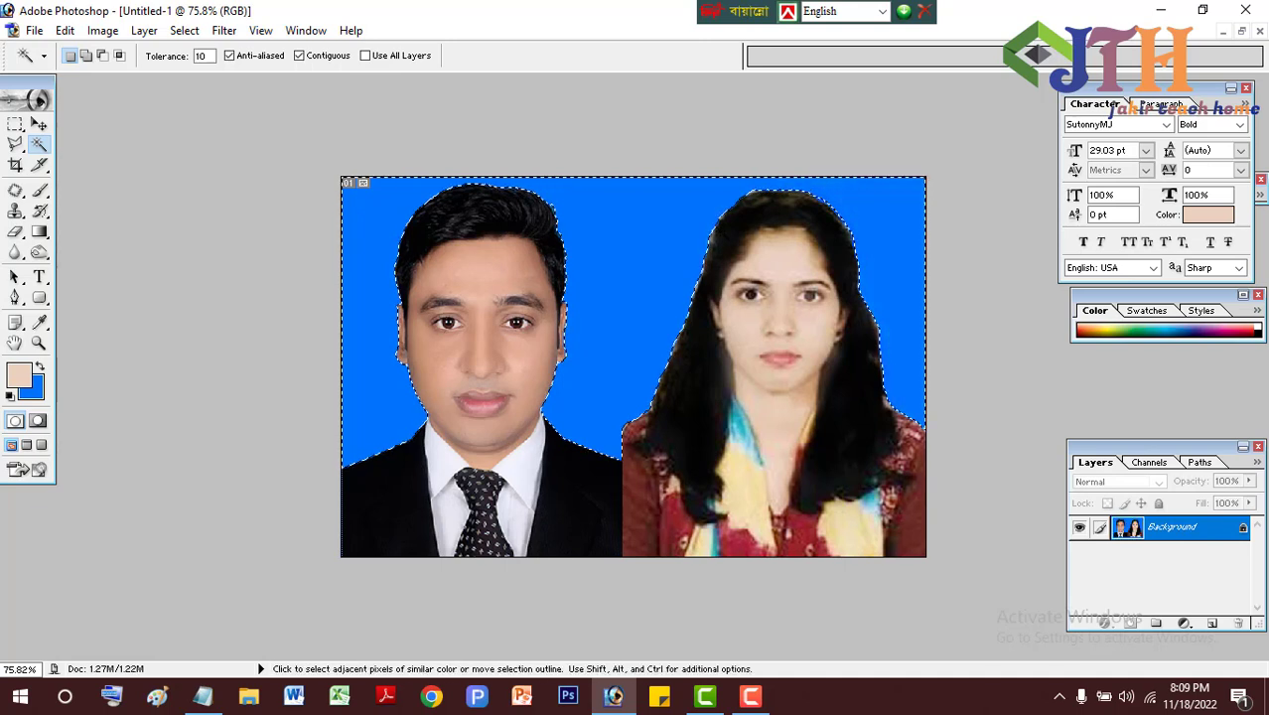
key(ctrl+d)
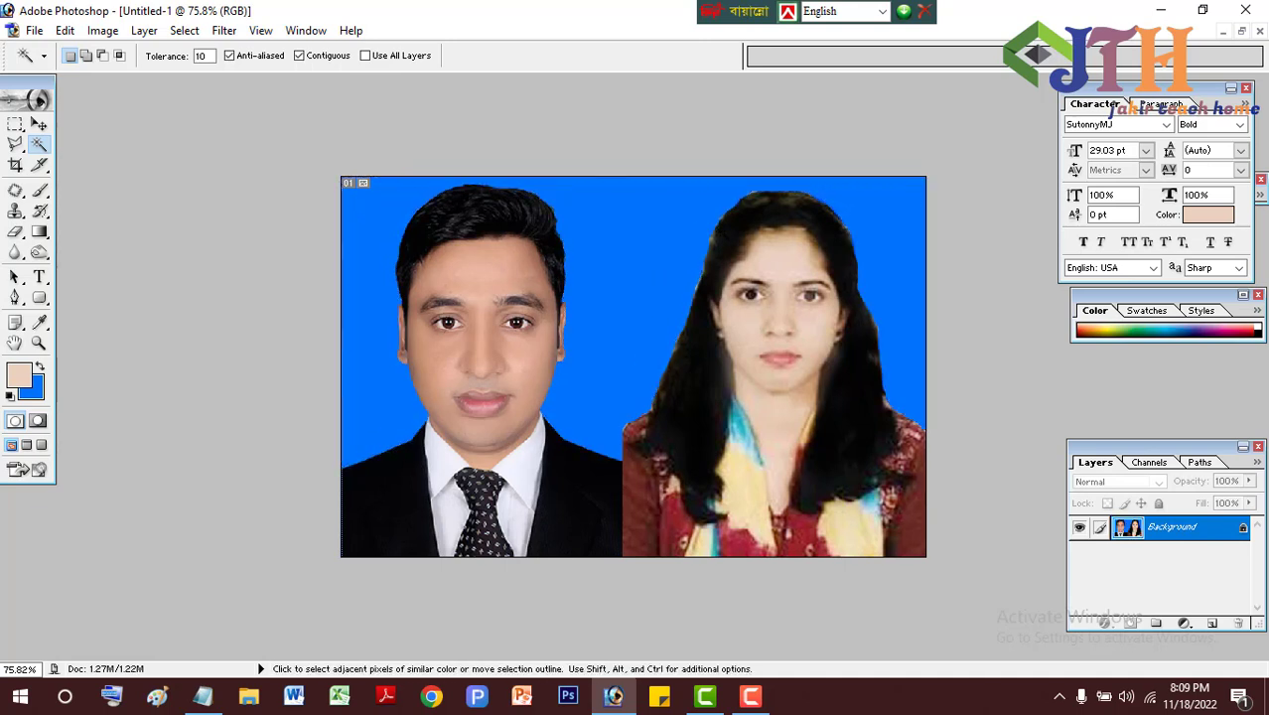
click(38, 123)
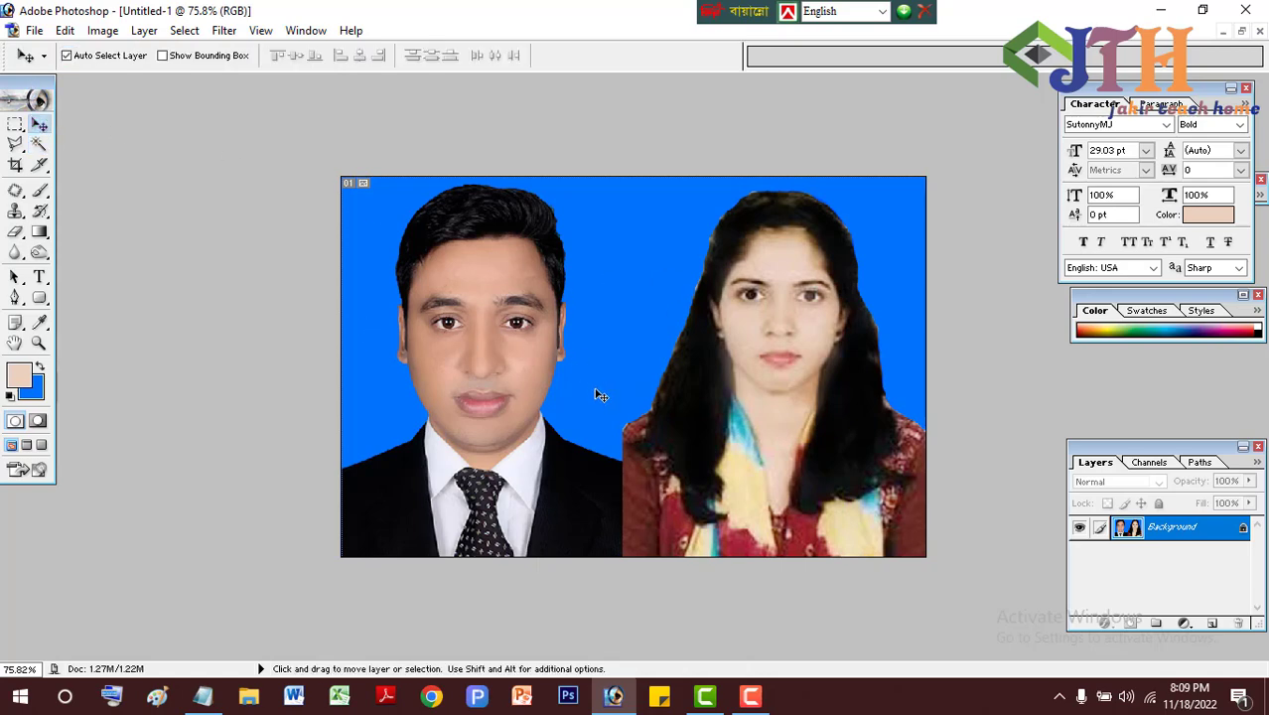
scroll(602, 387, up, 1)
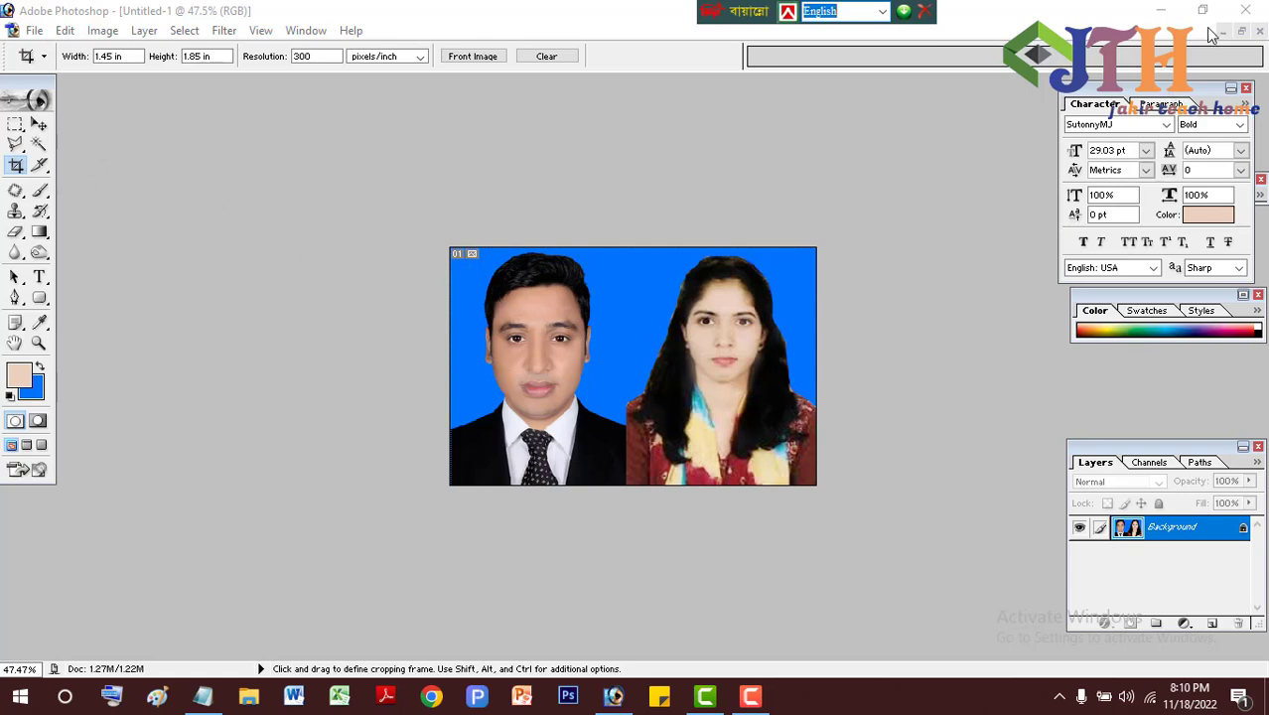
Step: Create a new white A4 page in RGB Color at 300 pixels/inch
click(34, 29)
click(59, 48)
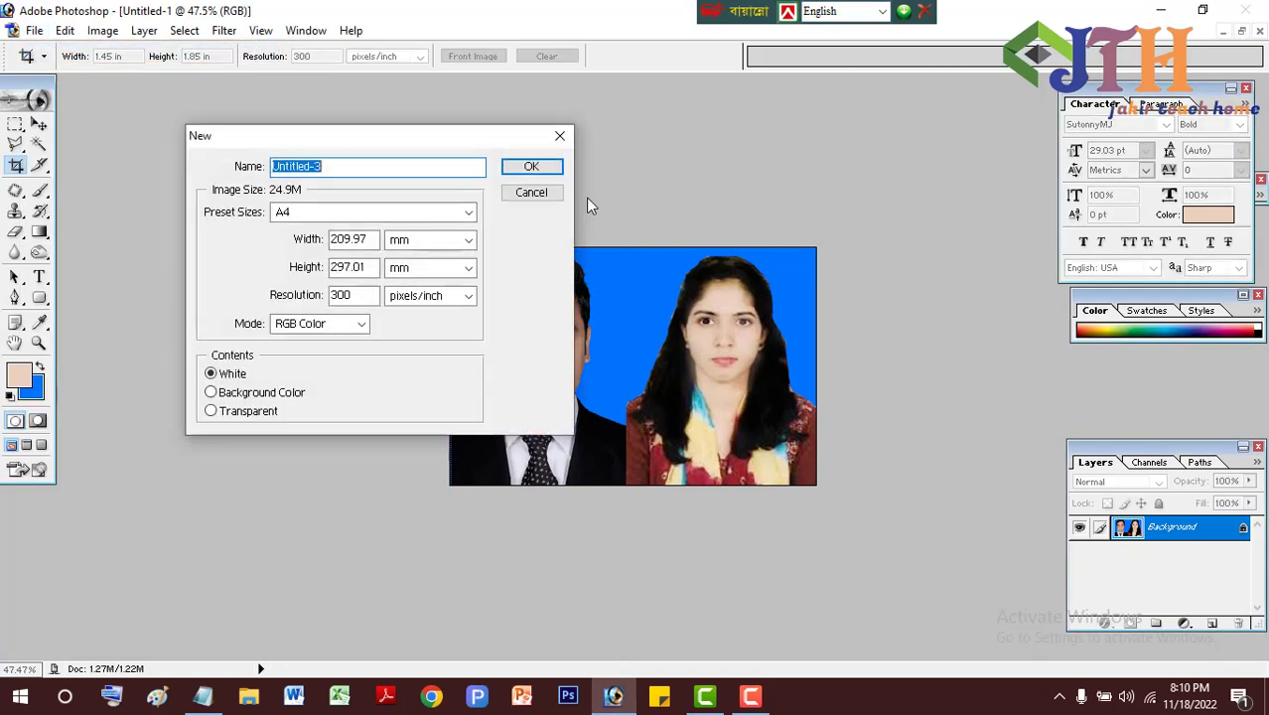
click(531, 167)
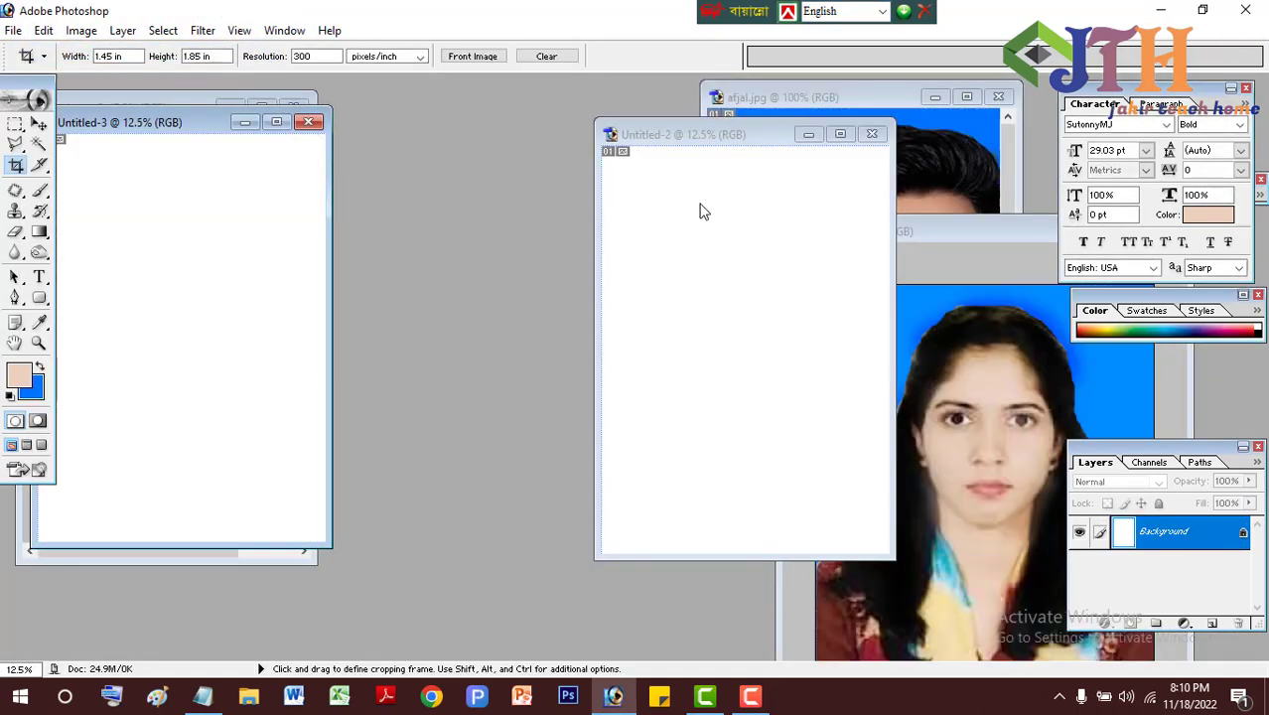
Step: Crop the blank Untitled-2 page to 1.45 in by 1.85 in at 300 pixels/inch
click(840, 136)
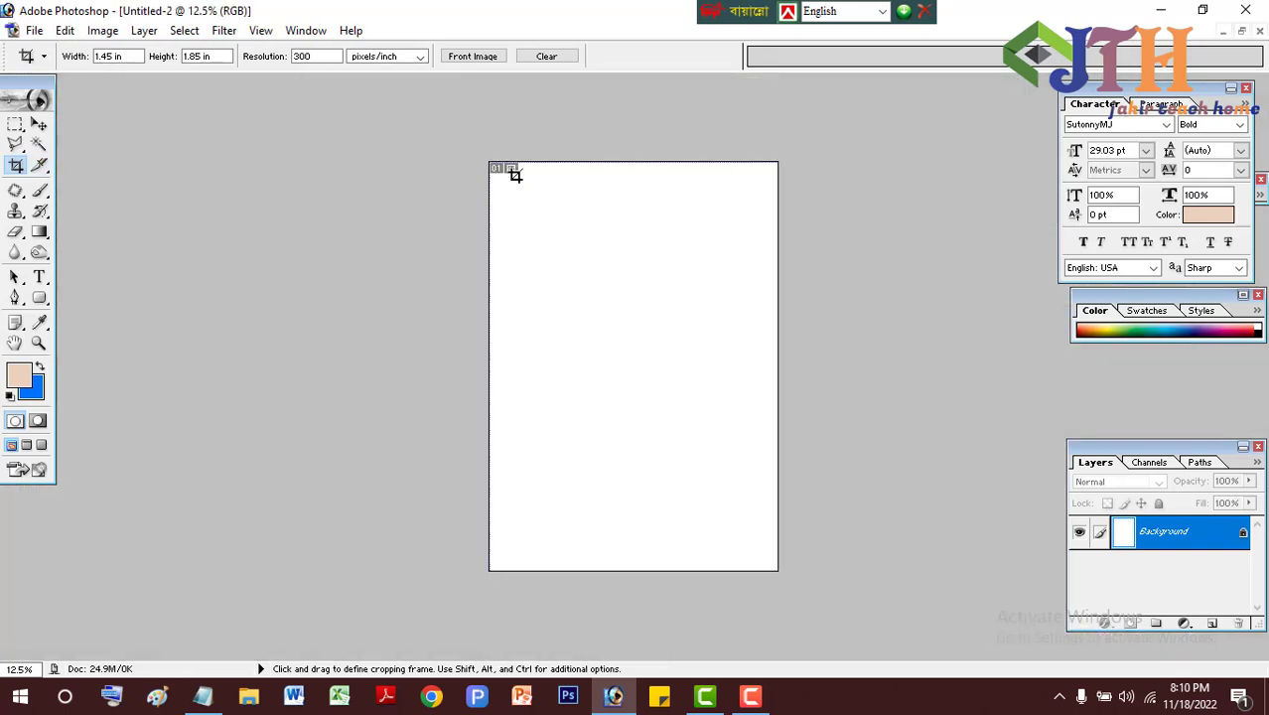
drag(508, 179, 789, 617)
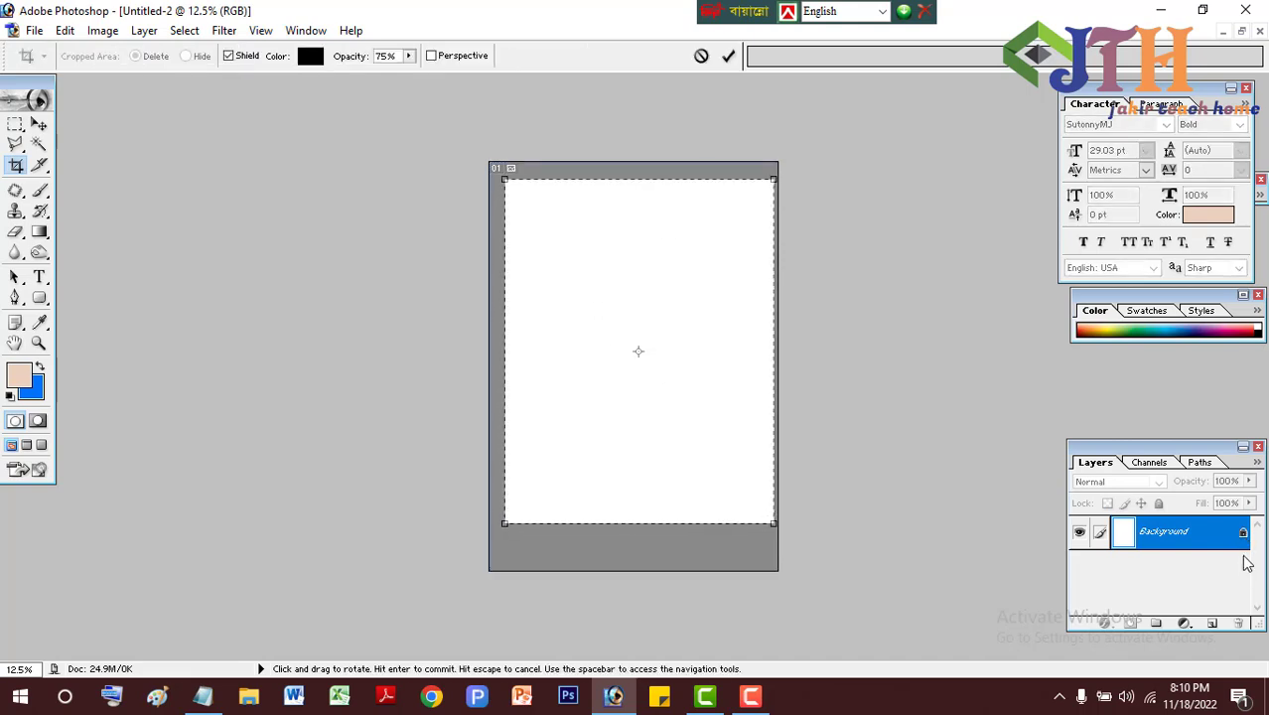
key(Return)
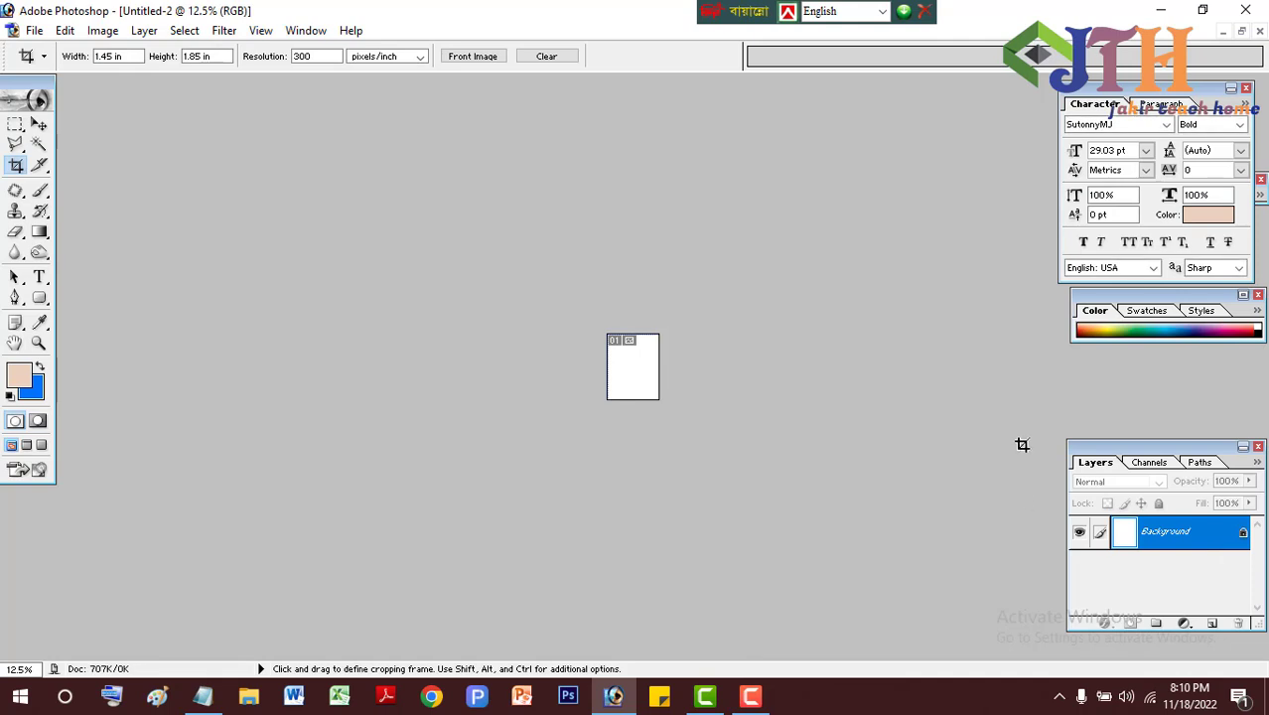
scroll(1028, 381, up, 20)
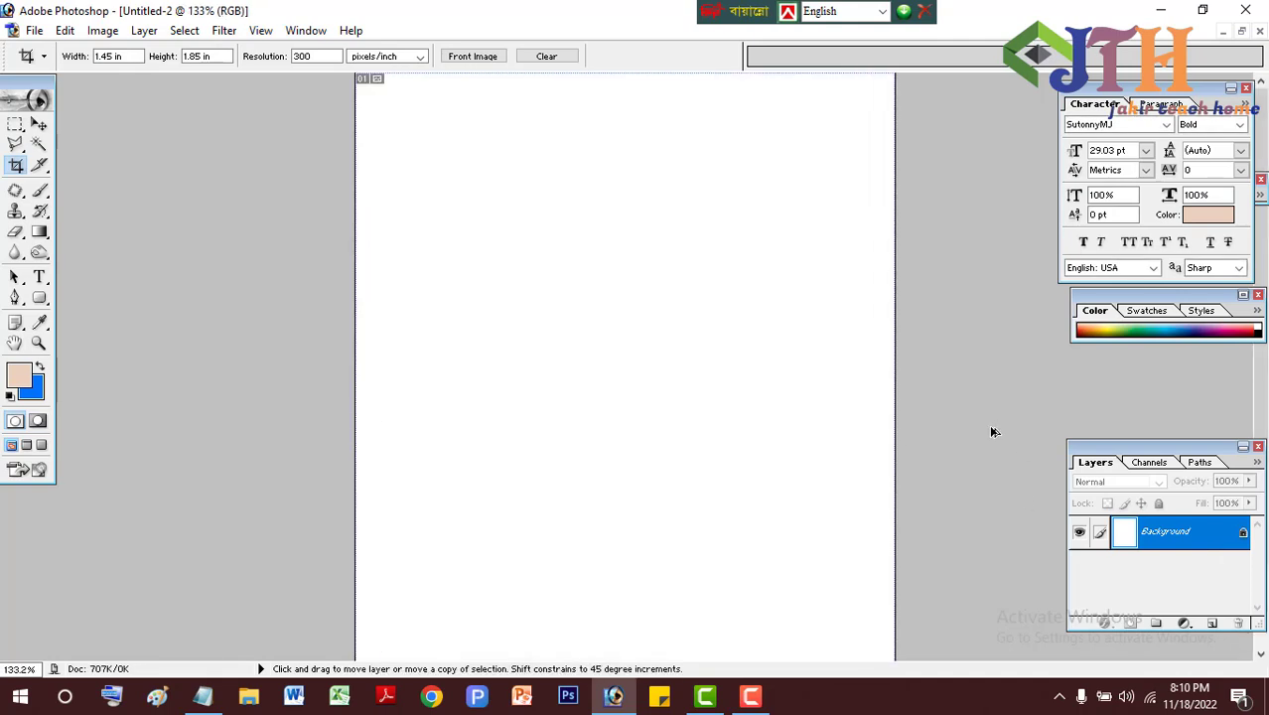
scroll(989, 424, down, 6)
scroll(973, 418, down, 1)
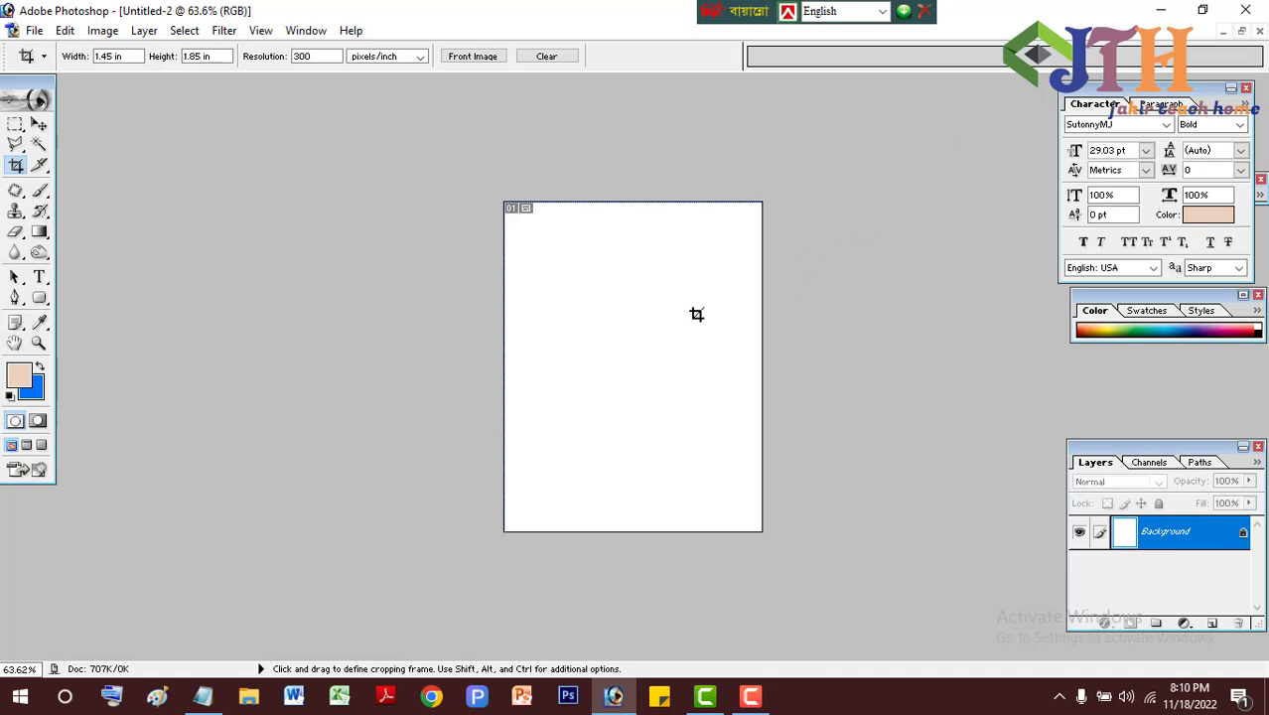
Step: Copy the sideways joint picture from Untitled-1 onto the blank passport-size page in Untitled-2
click(1240, 34)
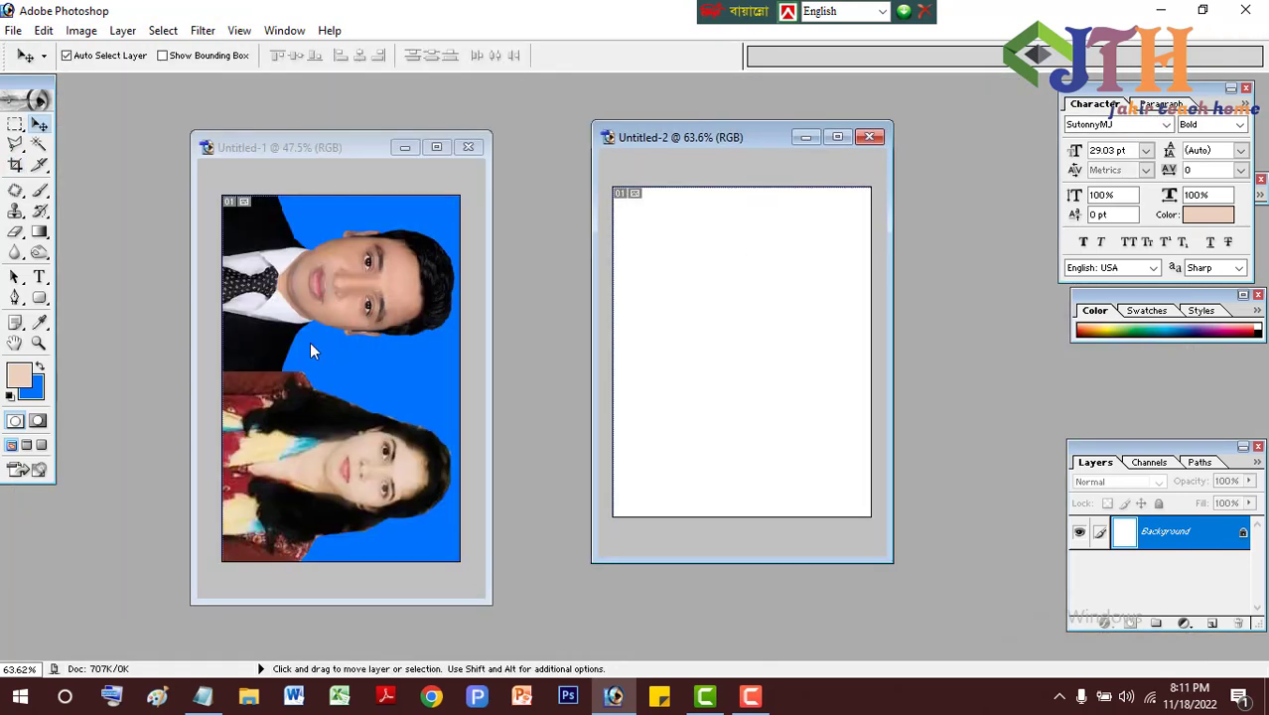
click(333, 372)
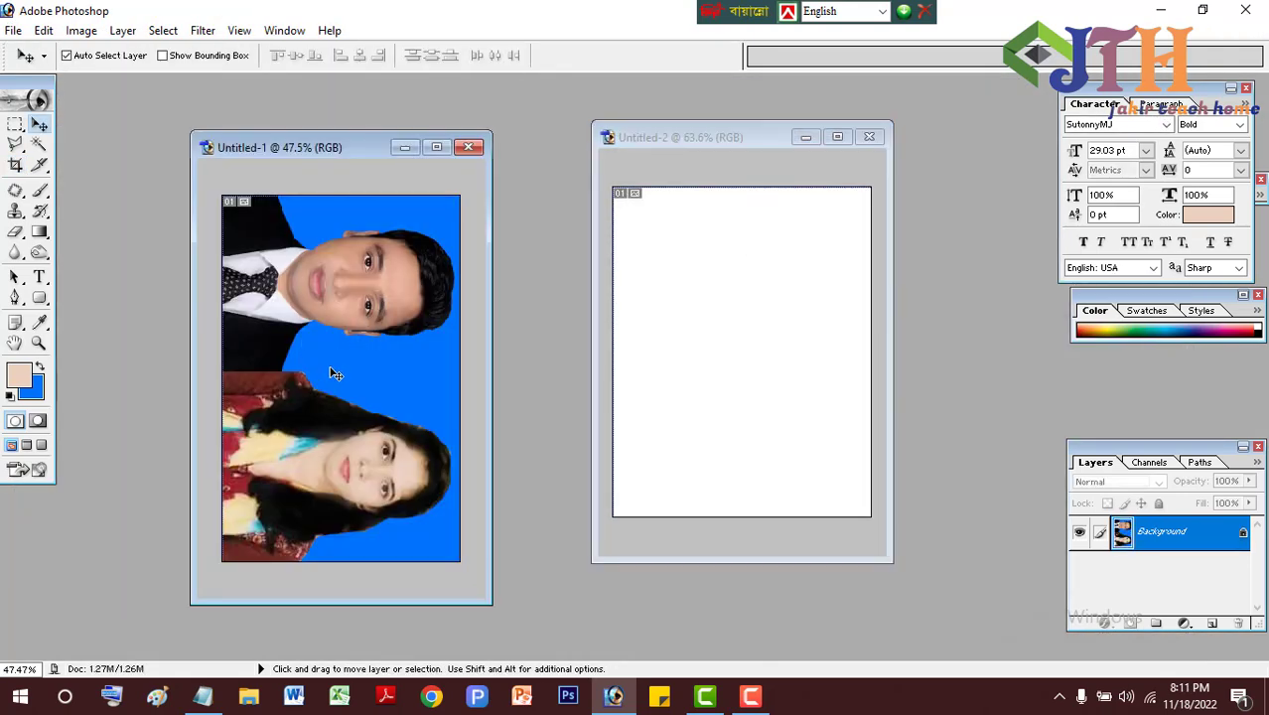
drag(479, 395, 736, 375)
click(839, 138)
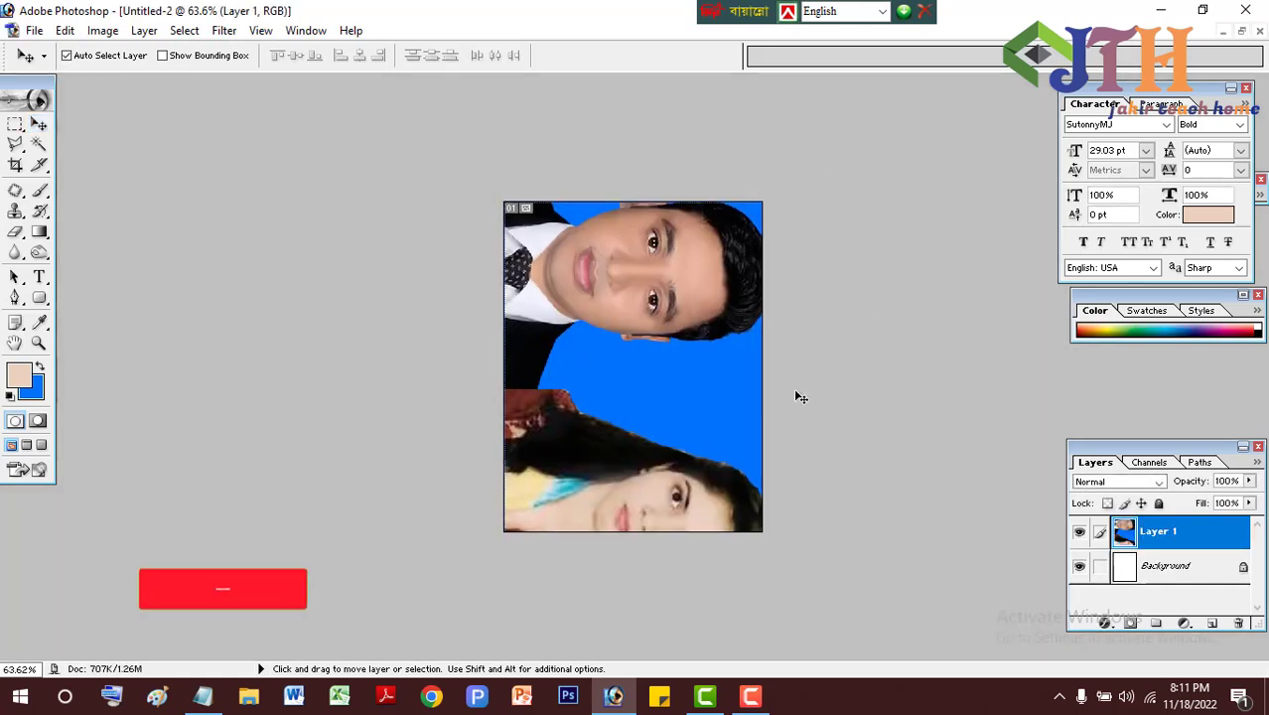
Step: Scale the joint picture to about 81.3% width and 68.3% height to fill the passport-size page, and flatten the image
key(ctrl+t)
drag(773, 643, 725, 493)
drag(678, 459, 715, 489)
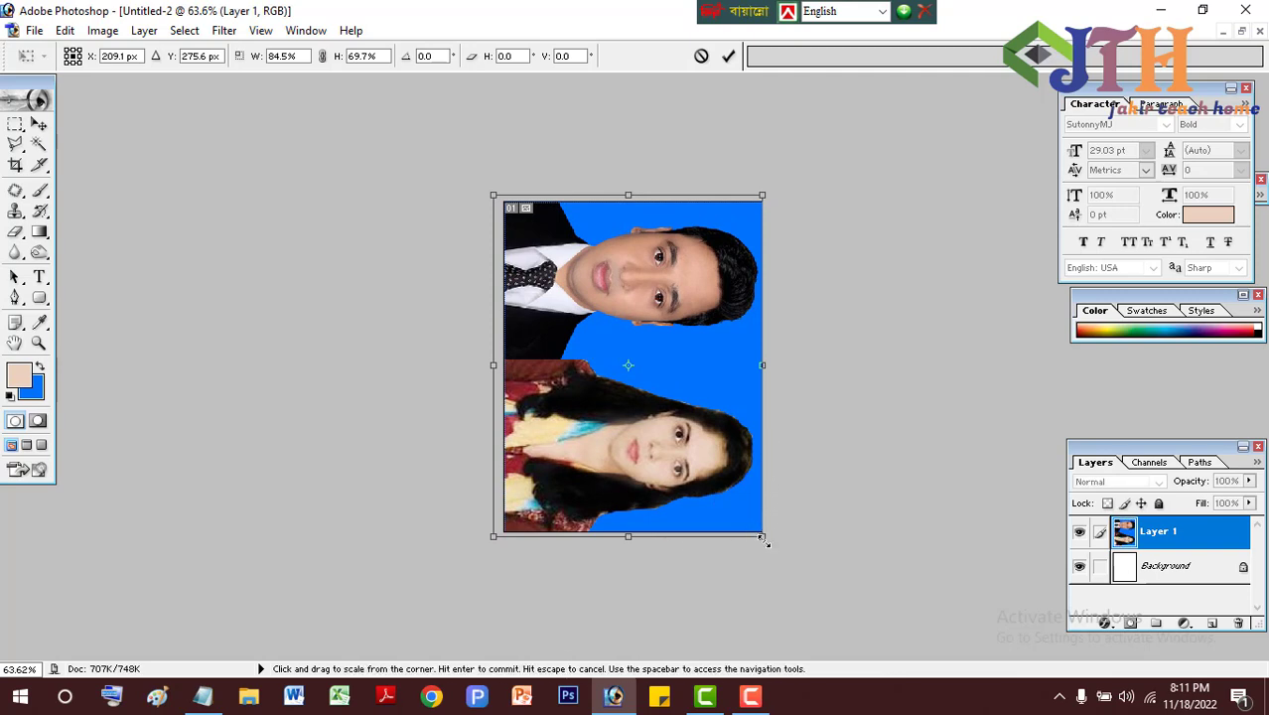
mouse_move(762, 539)
mouse_down()
mouse_move(708, 504)
mouse_move(762, 542)
mouse_up()
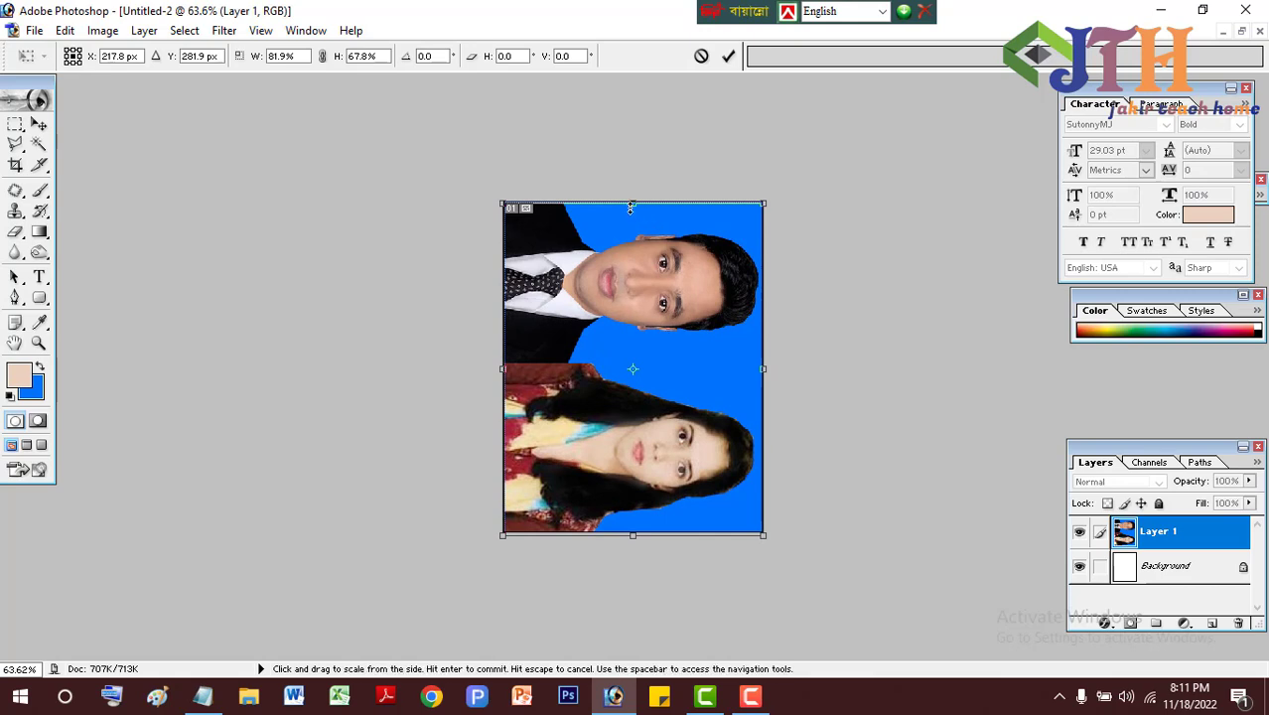
drag(632, 205, 632, 202)
drag(764, 368, 761, 367)
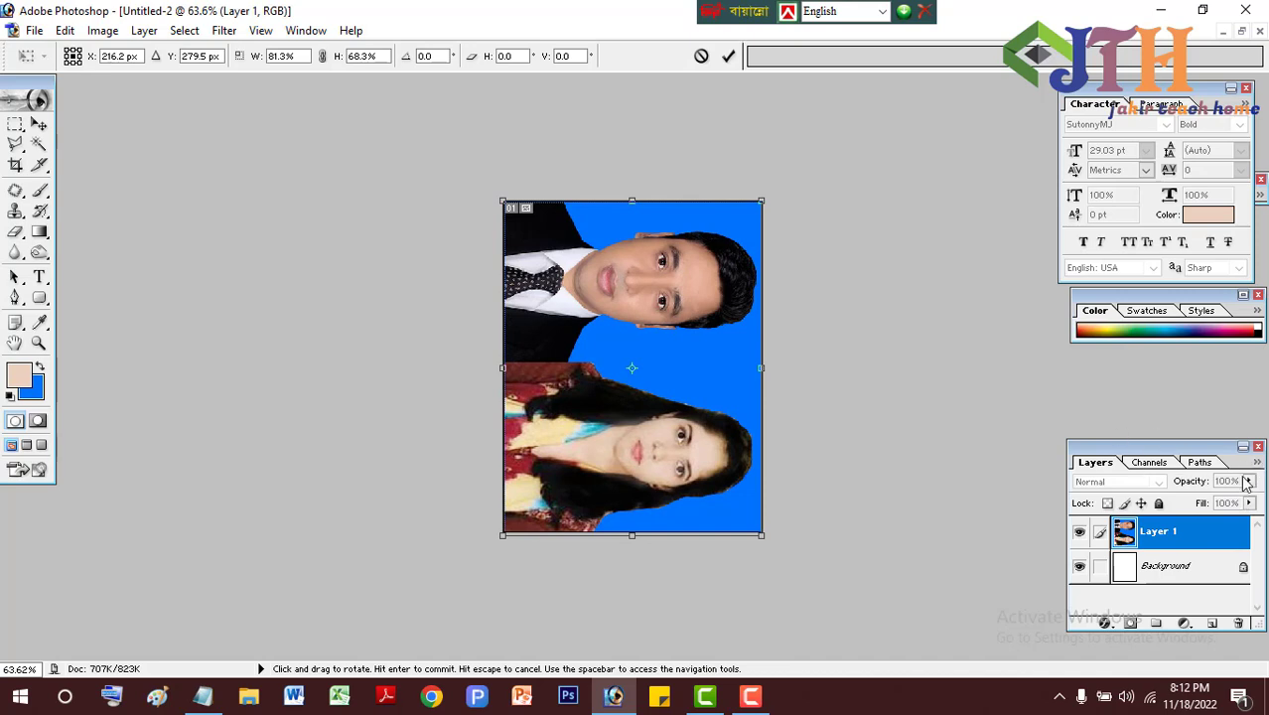
click(728, 55)
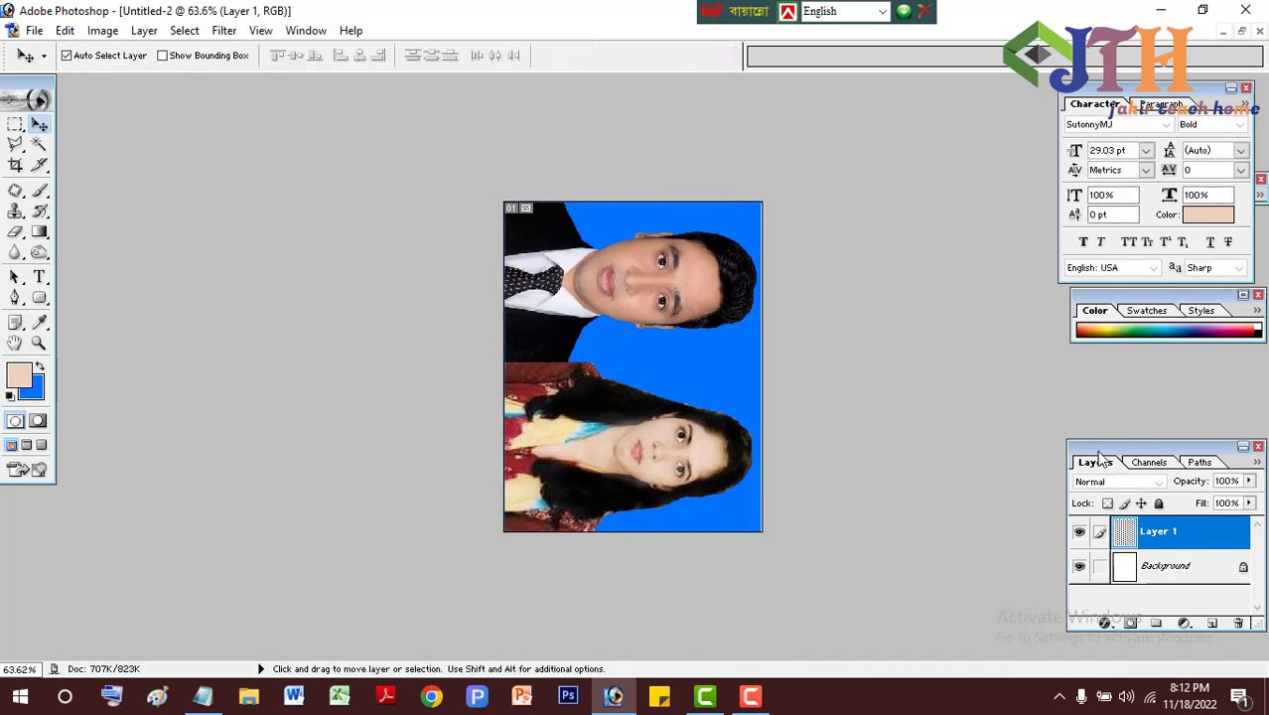
click(1257, 461)
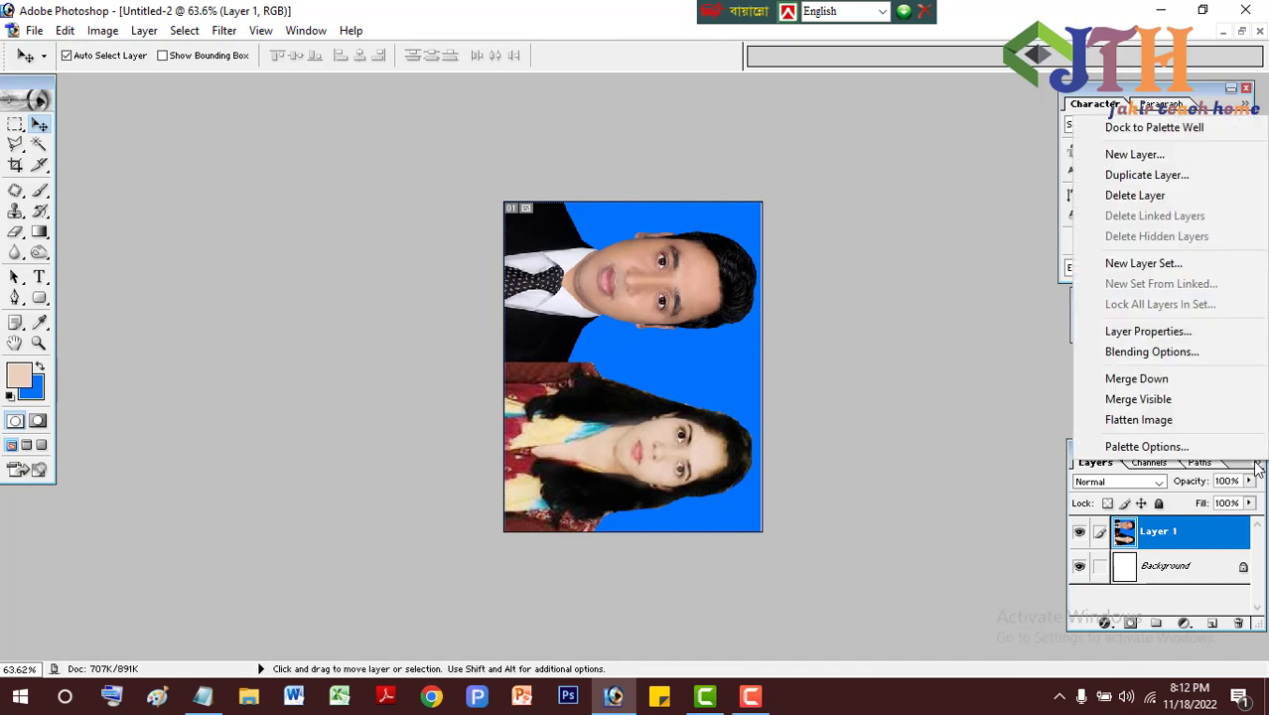
click(1142, 419)
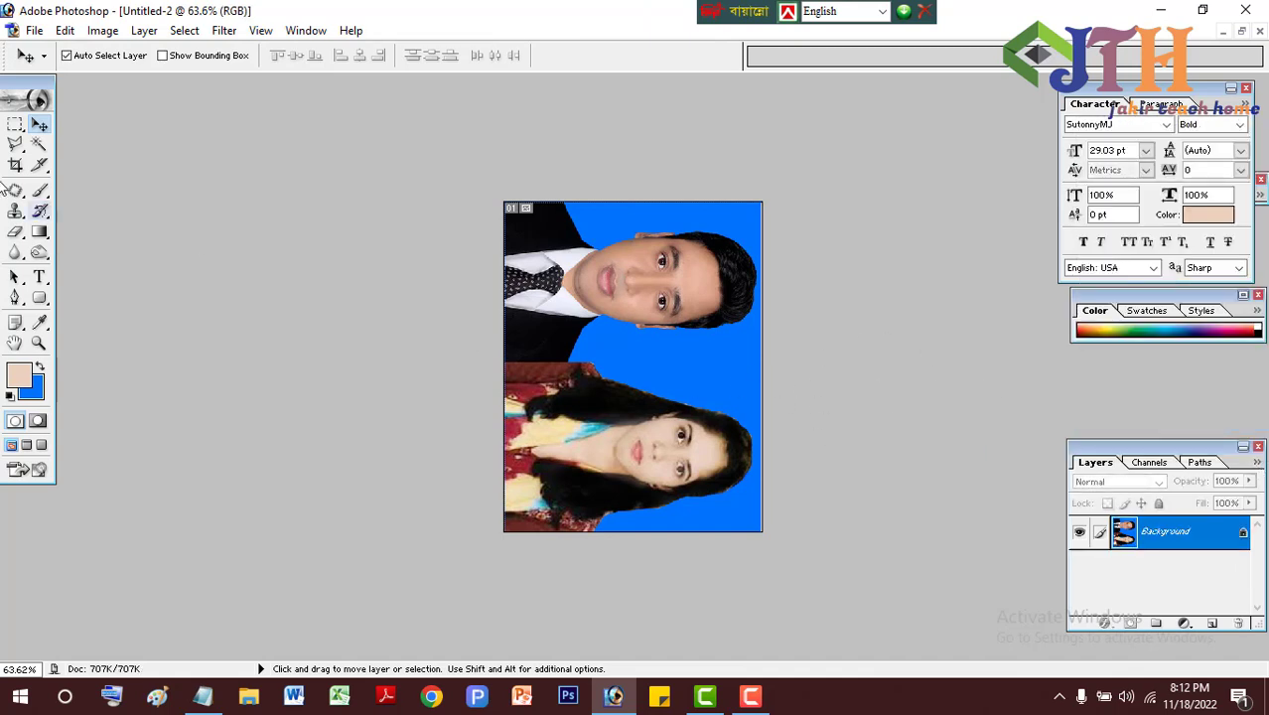
Step: Create a white A4 page at 300 pixels/inch and copy the flattened joint passport photo onto it
click(34, 31)
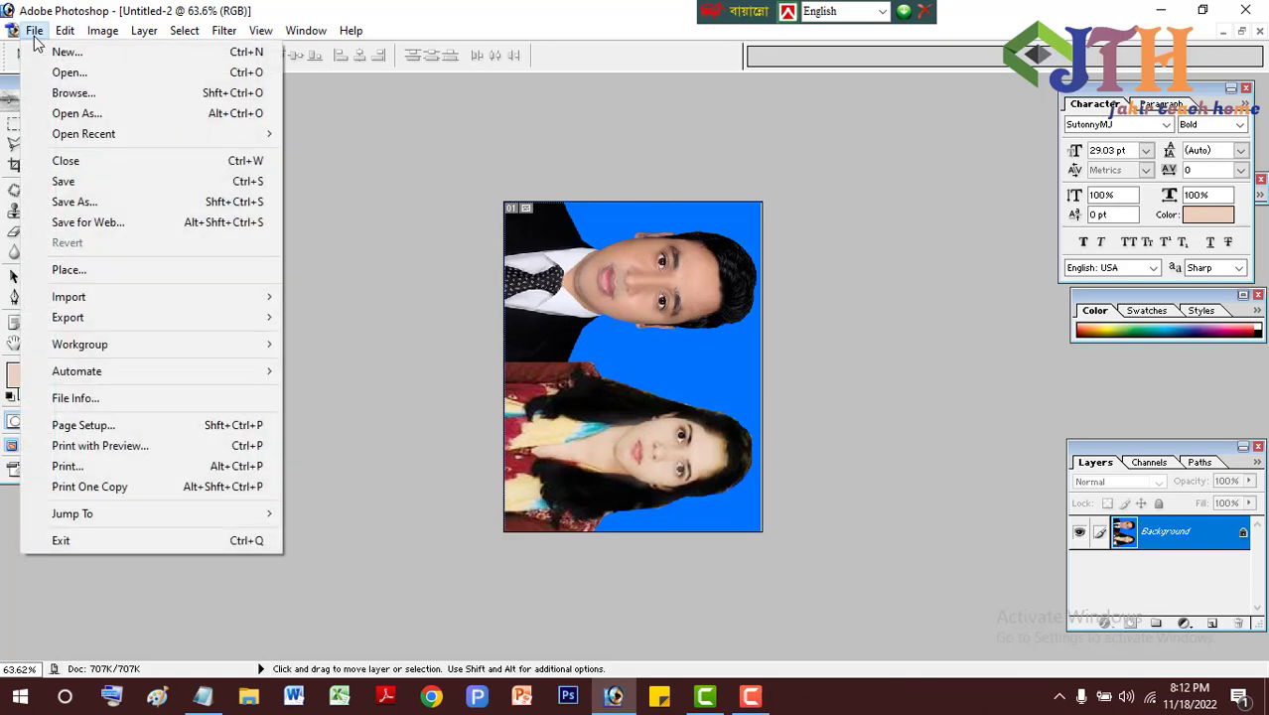
click(62, 55)
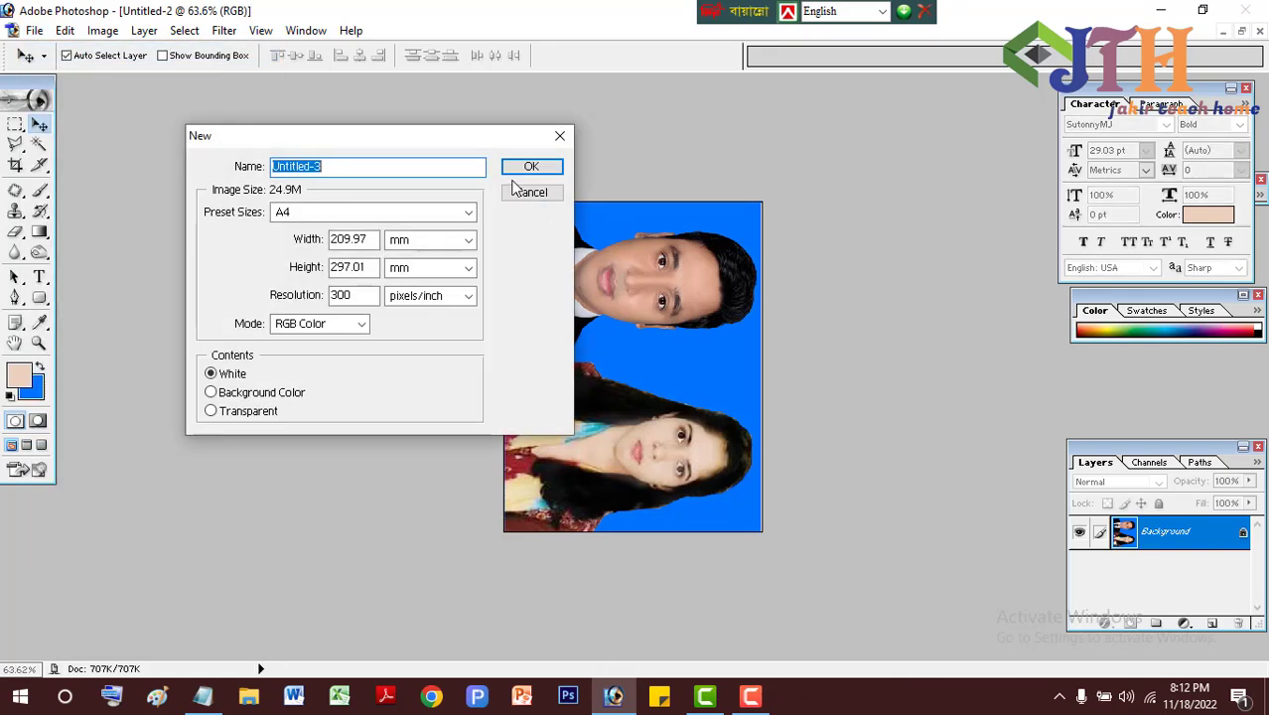
click(521, 166)
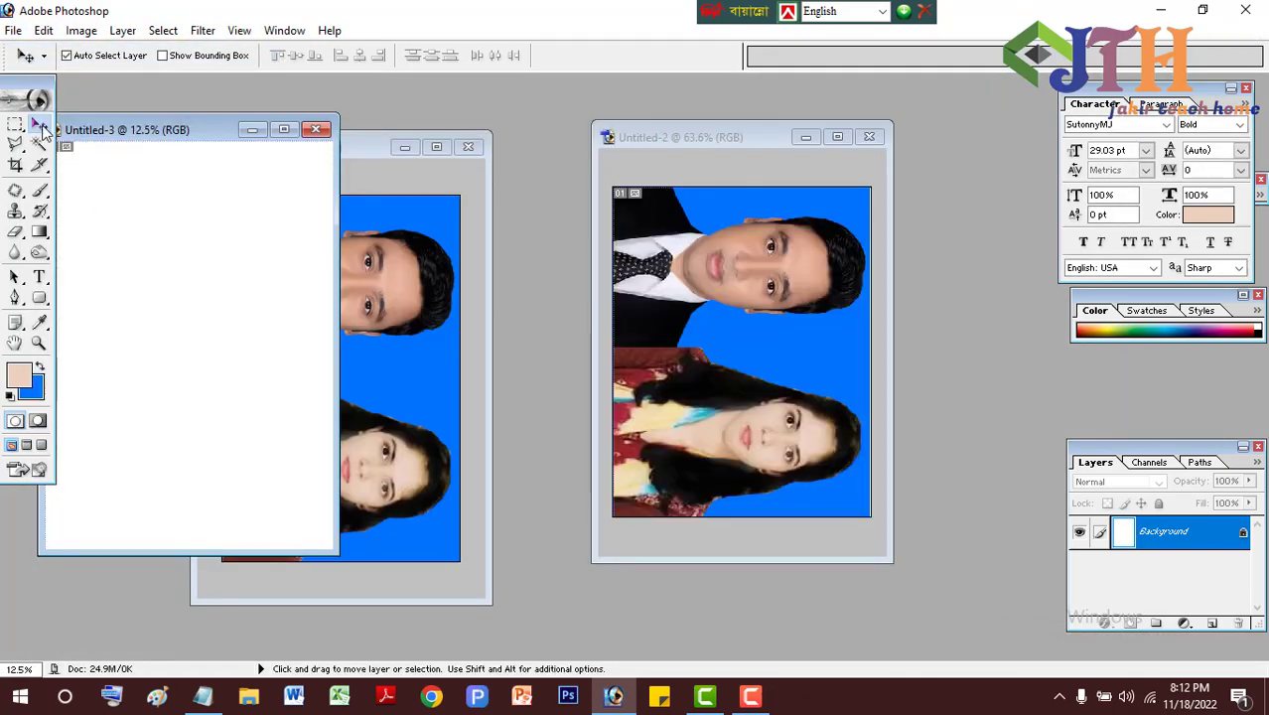
drag(695, 315, 280, 302)
drag(592, 335, 162, 266)
click(284, 129)
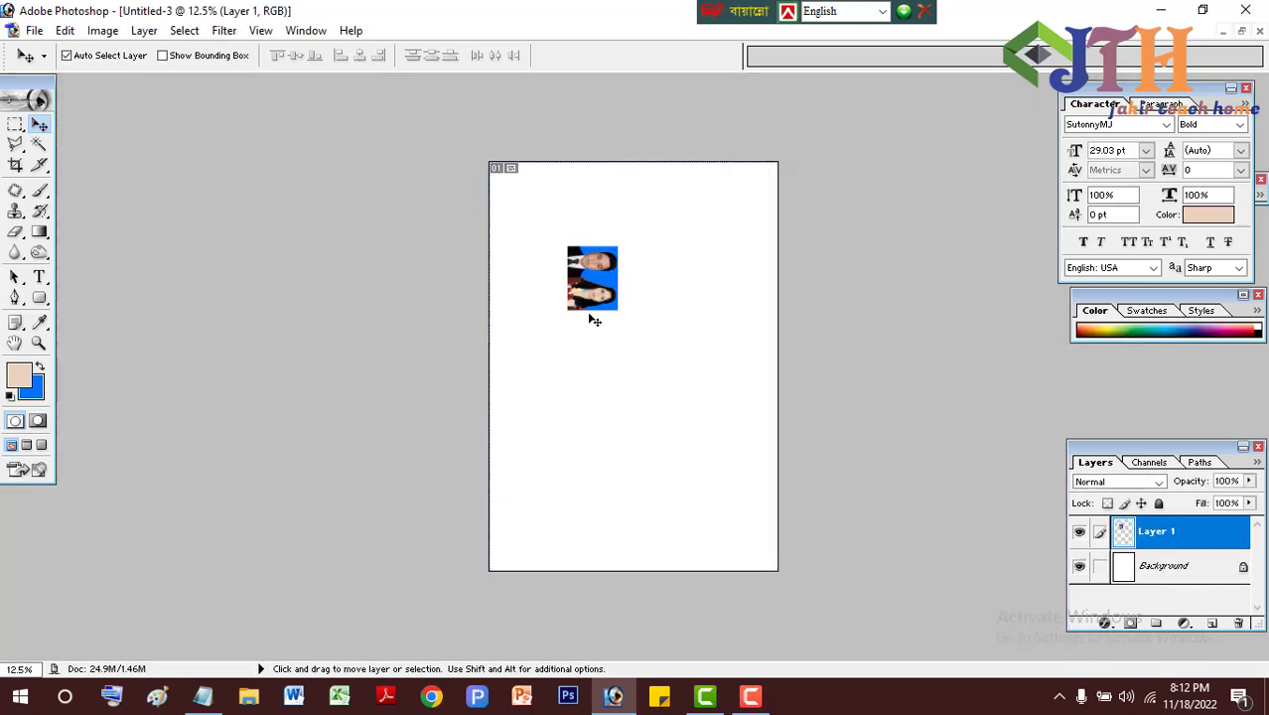
Step: Move the joint photo to the A4 page's upper-left corner, leaving a small margin from the edges
drag(593, 293, 515, 217)
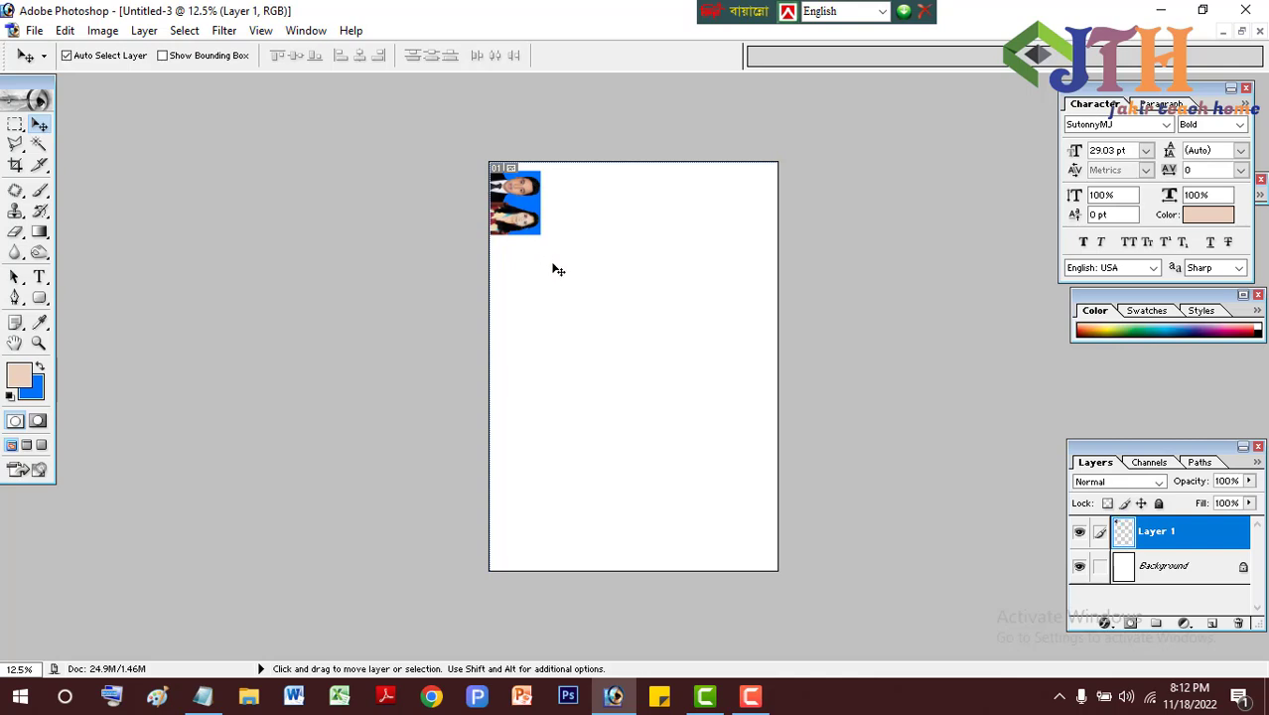
key(shift+Right)
key(shift+Right)
key(shift+Right)
key(shift+Up)
key(shift+Up)
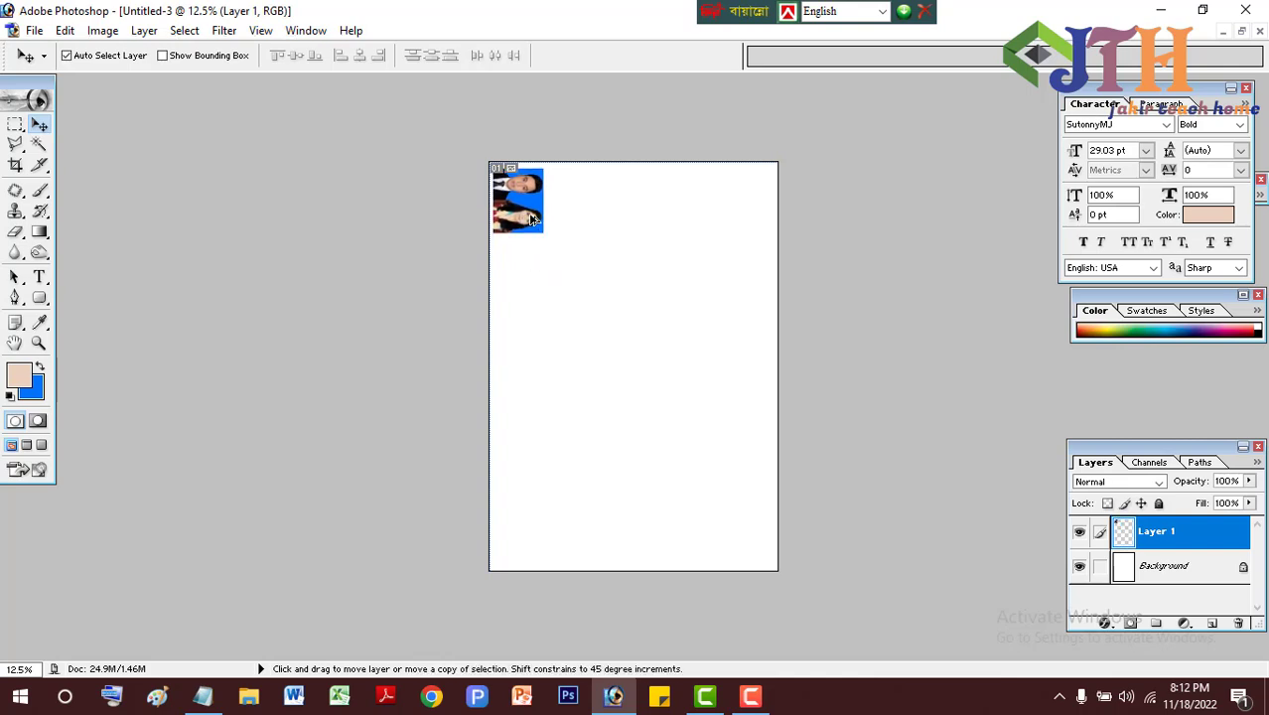
Step: Duplicate the joint photo four times to form a row of five across the upper edge of the A4 page
drag(536, 224, 741, 219)
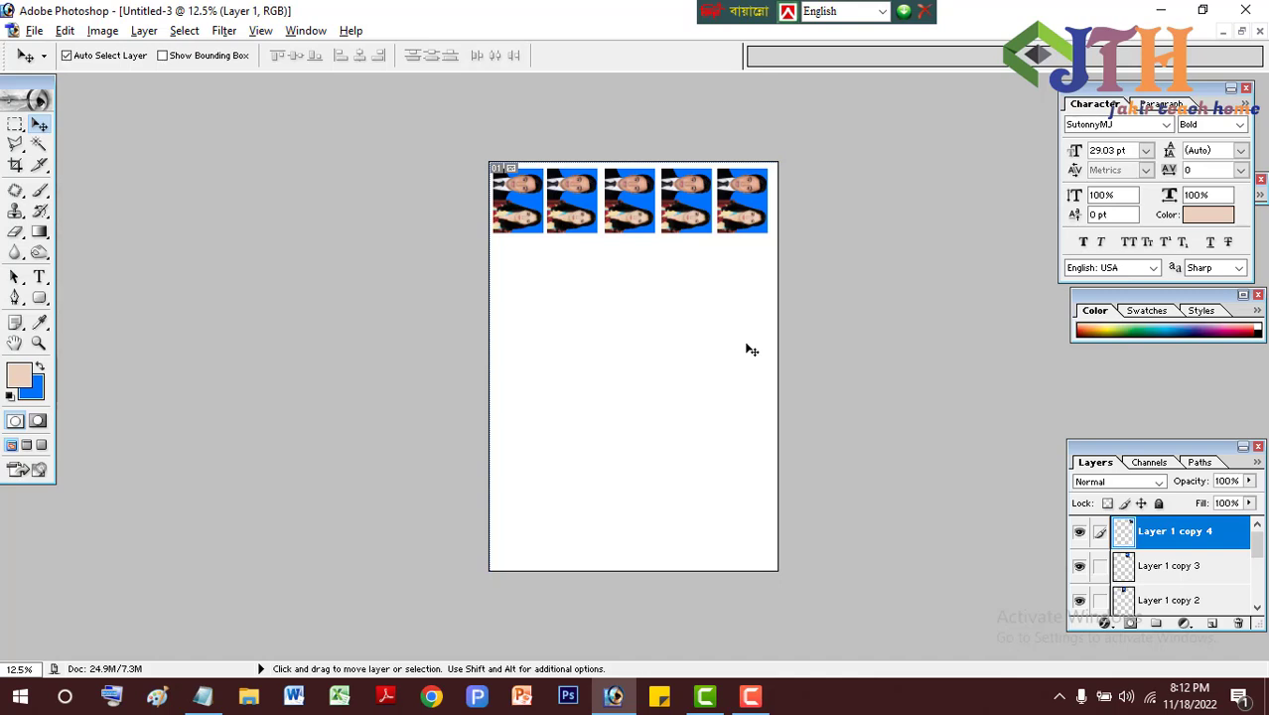
key(ctrl+0)
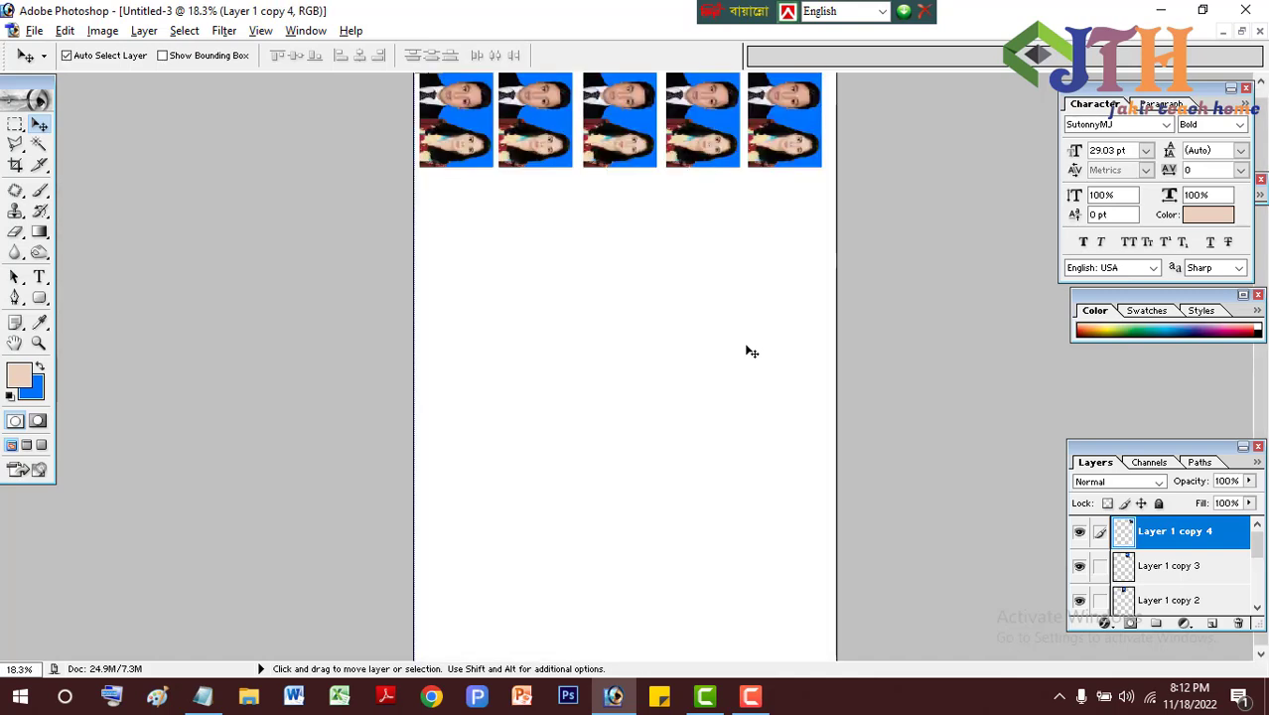
scroll(700, 248, up, 1)
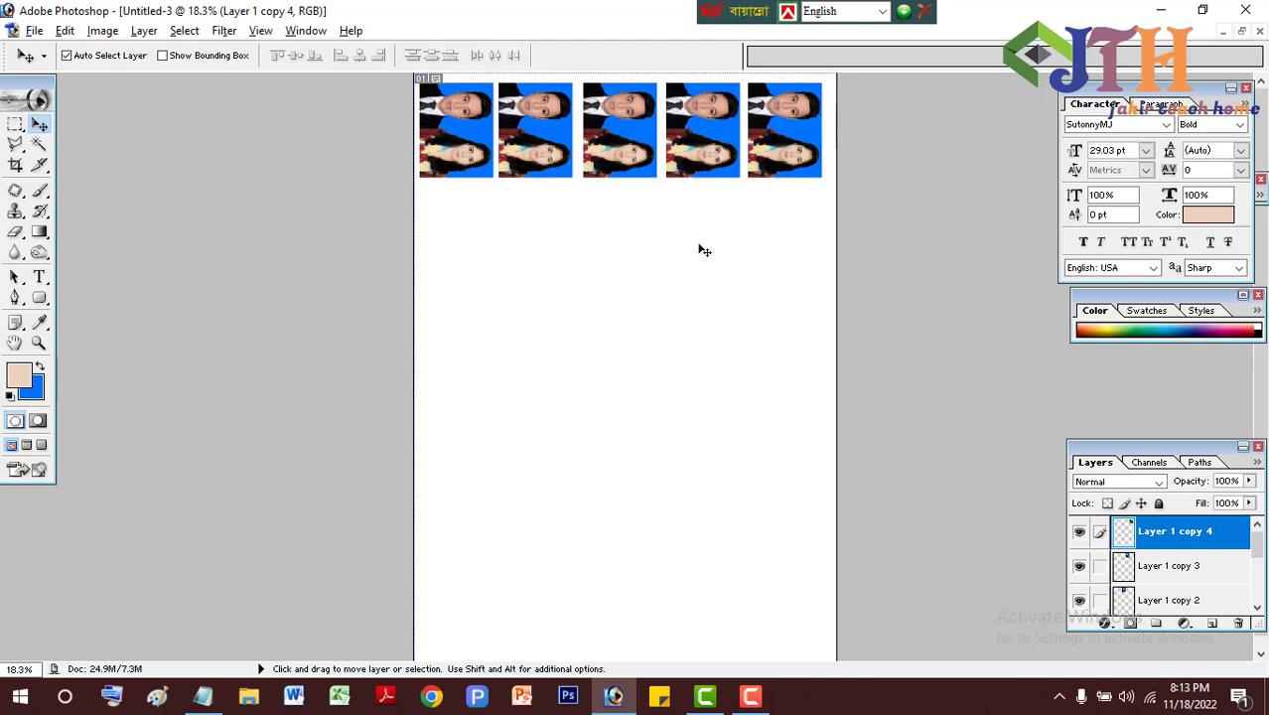
scroll(678, 373, down, 2)
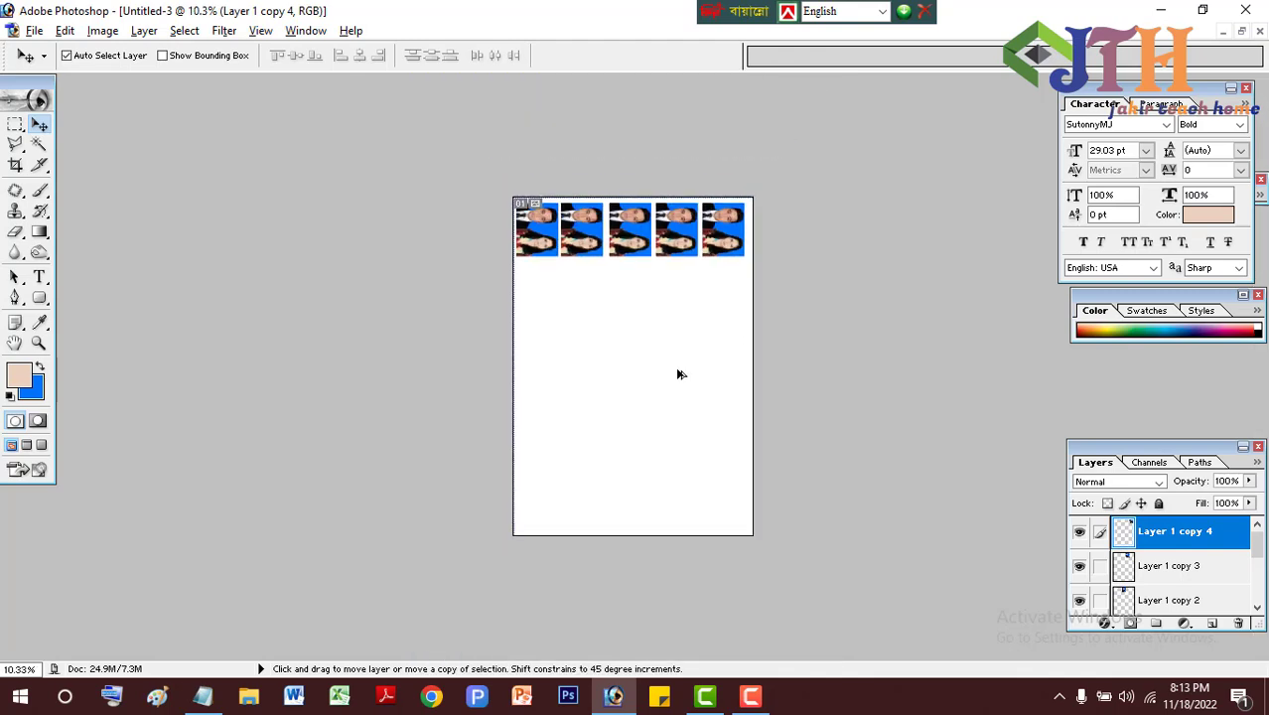